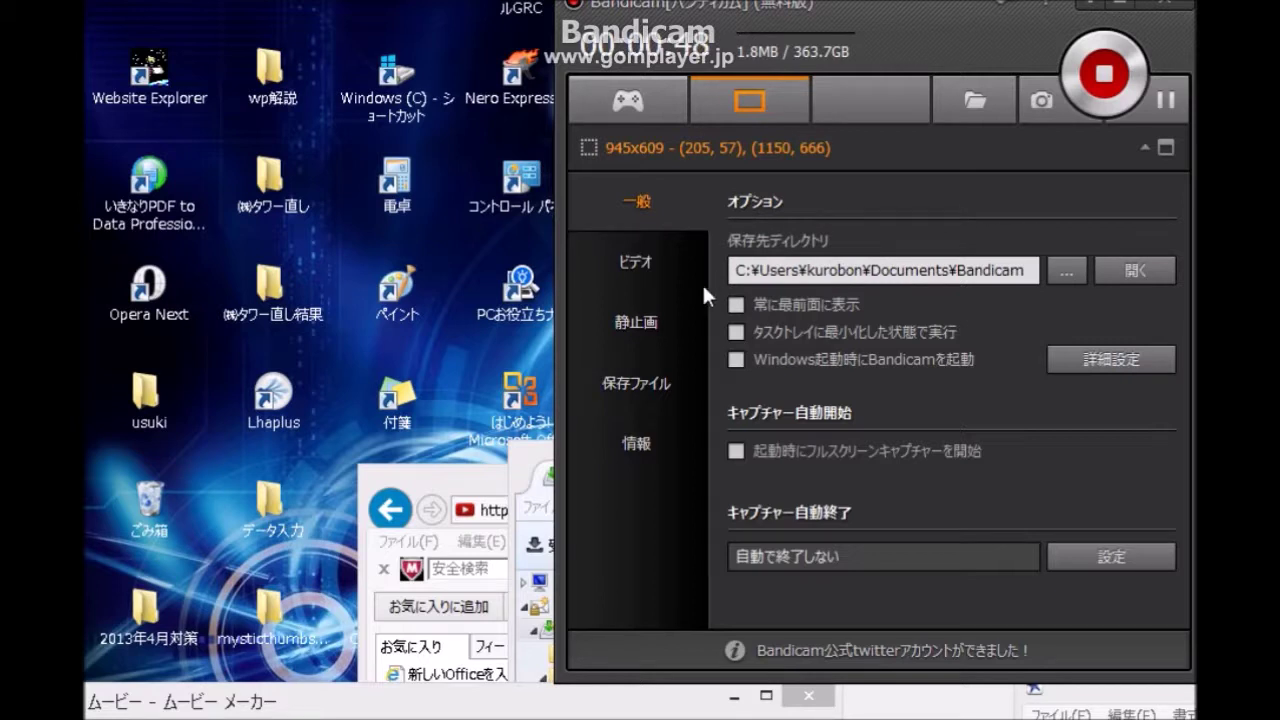
Enable saving the audio track as a WAV file during capture in the advanced video capture settings
left_click(660, 251)
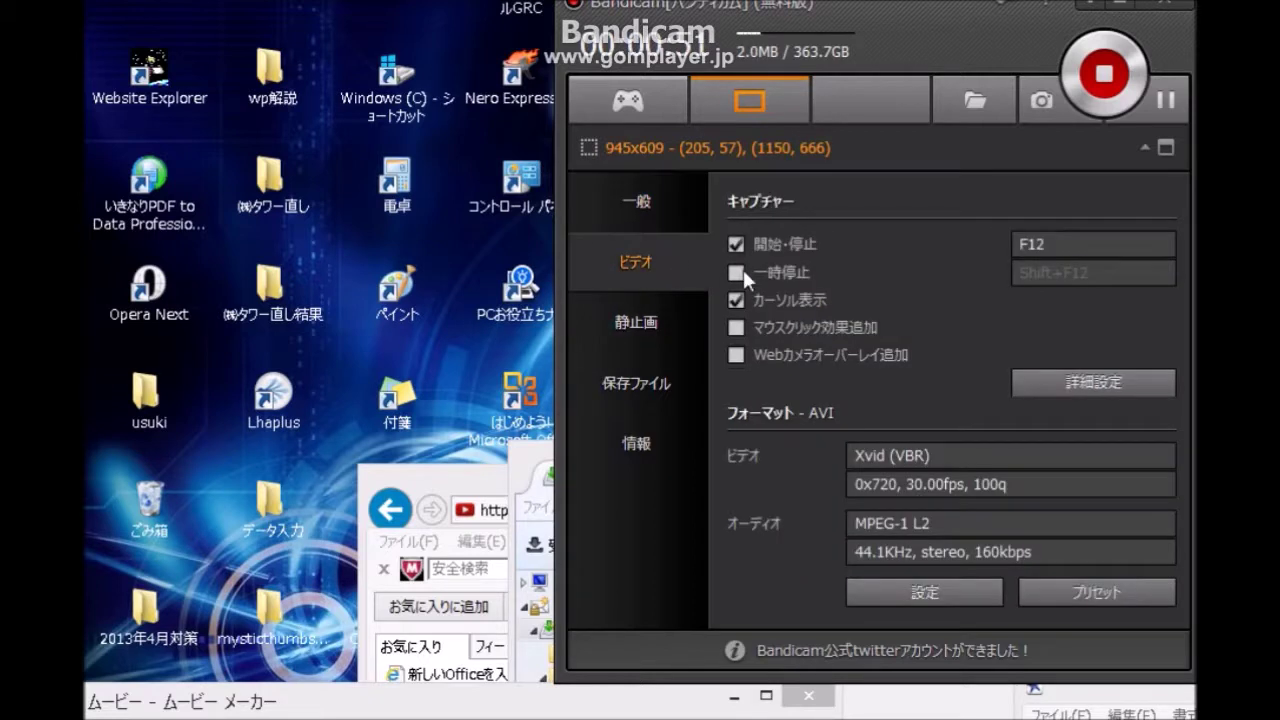
left_click(1113, 379)
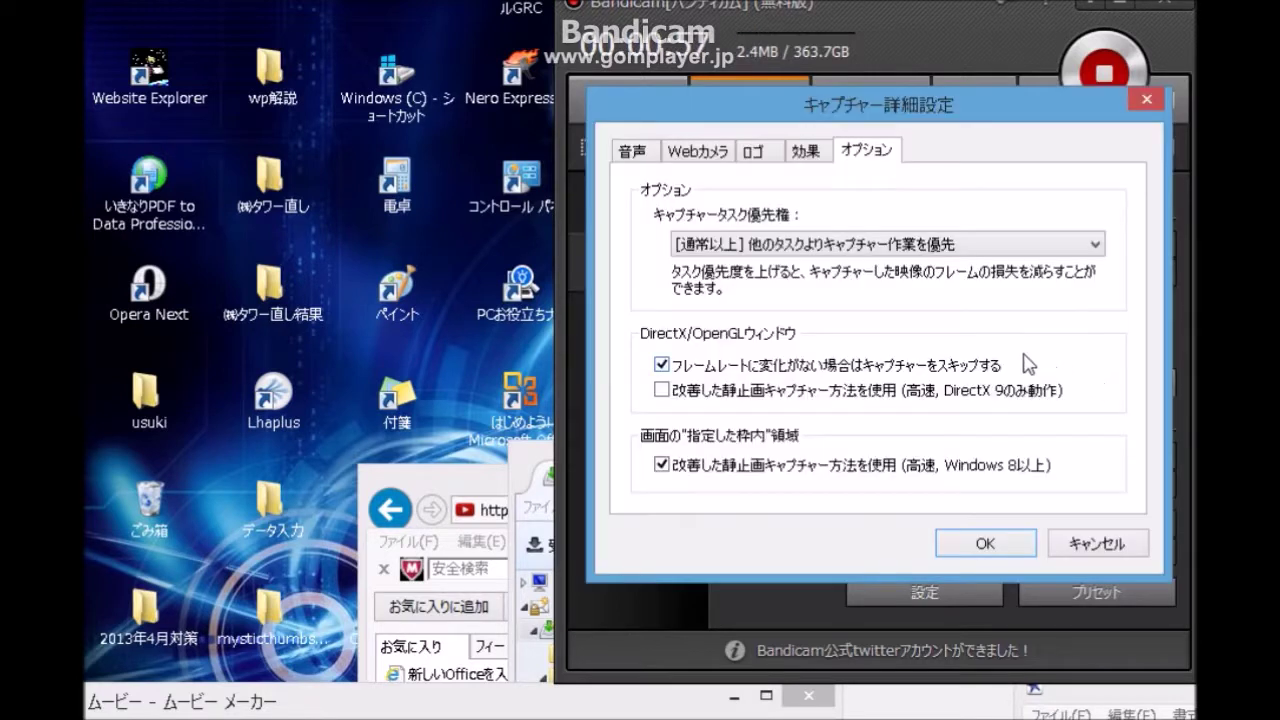
left_click(641, 156)
left_click(660, 225)
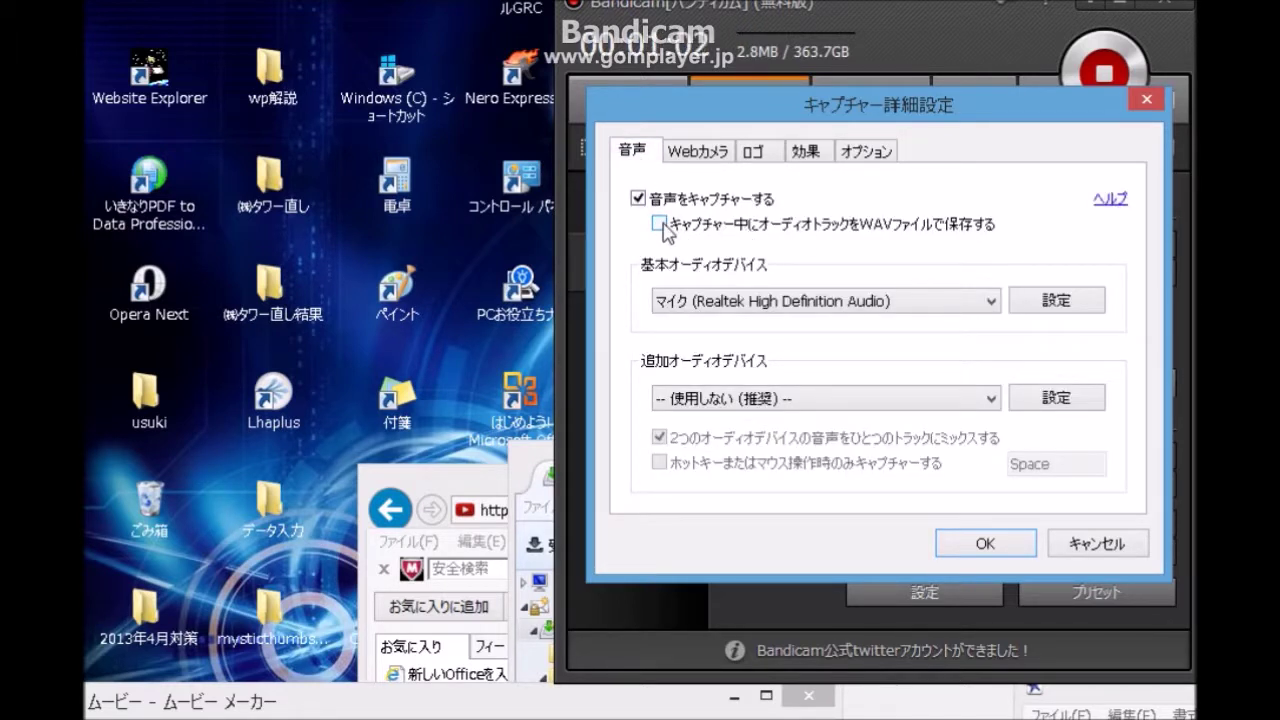
left_click(660, 225)
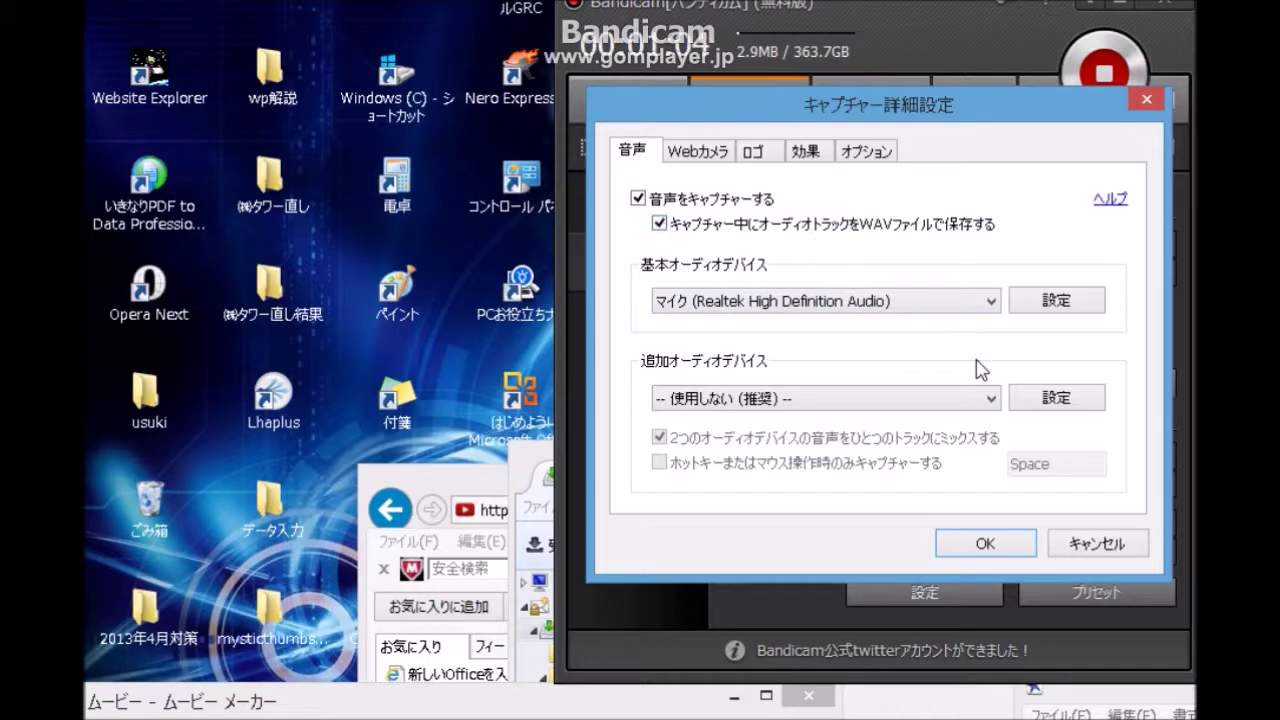
left_click(986, 544)
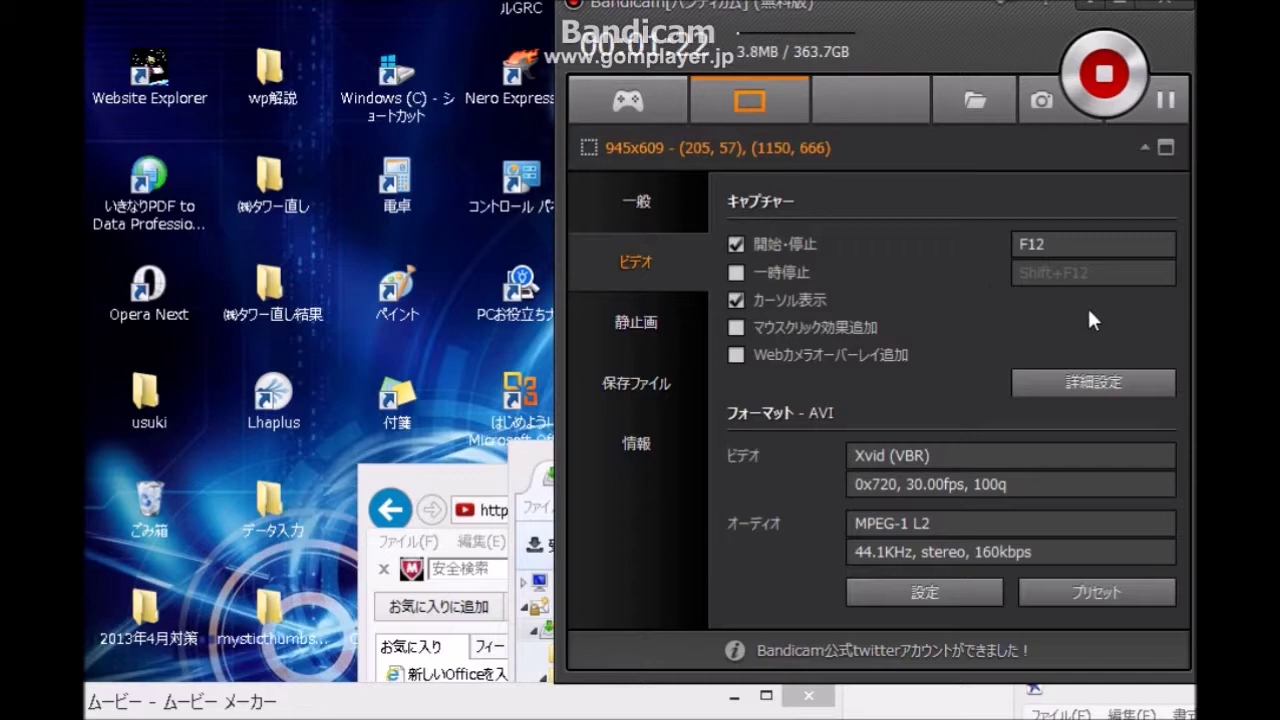
Open the recording output folder from the general settings and clear the file selection
left_click(666, 228)
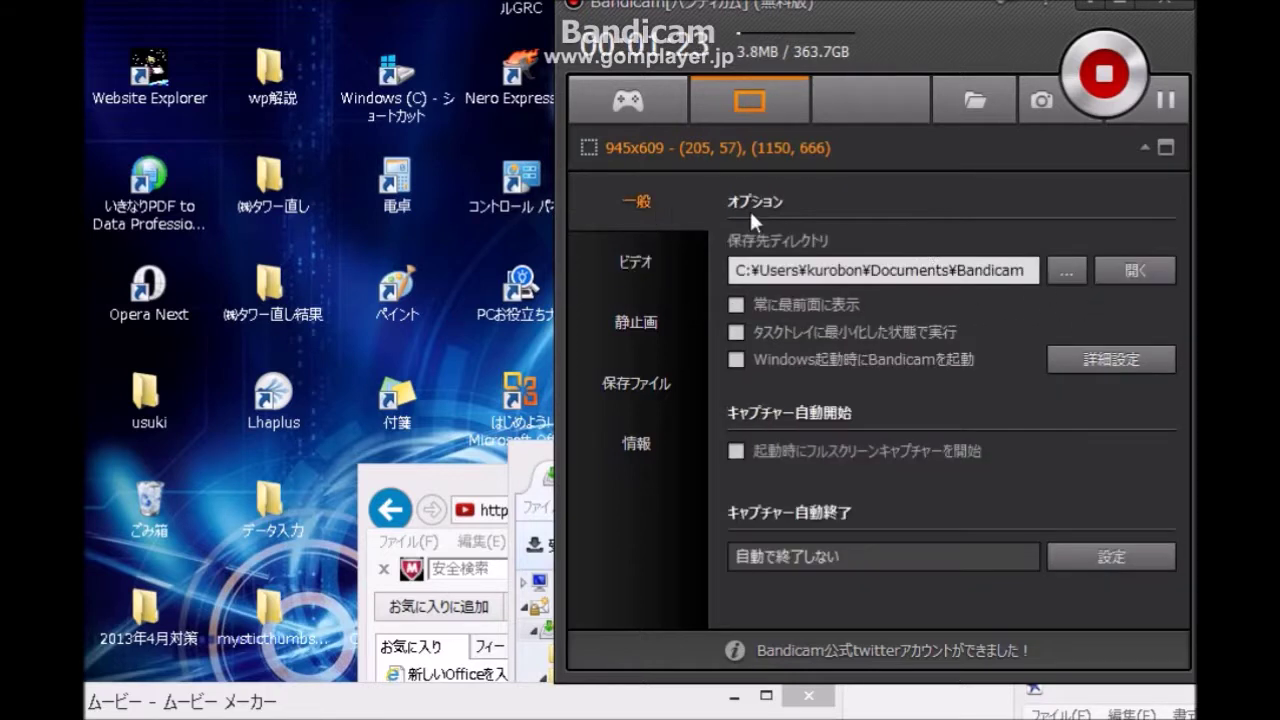
left_click(1131, 271)
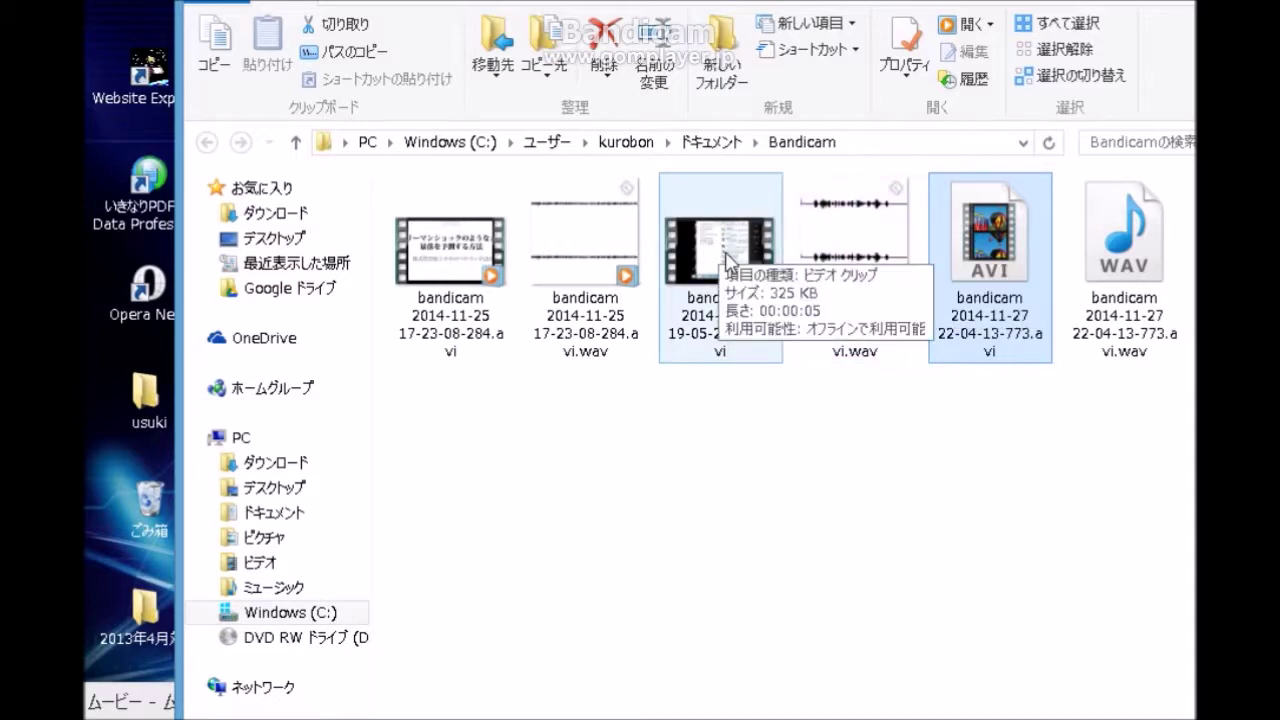
left_click(876, 455)
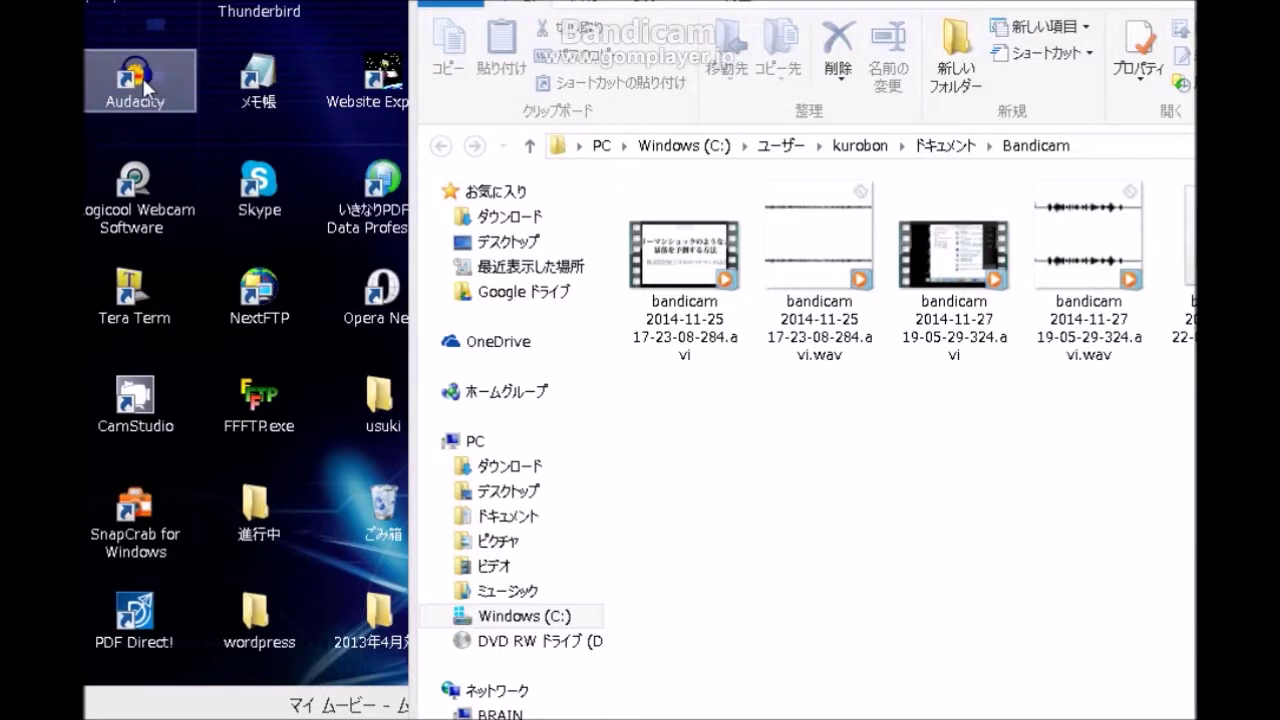
Launch Audacity from the desktop and dismiss its welcome message
double_click(145, 88)
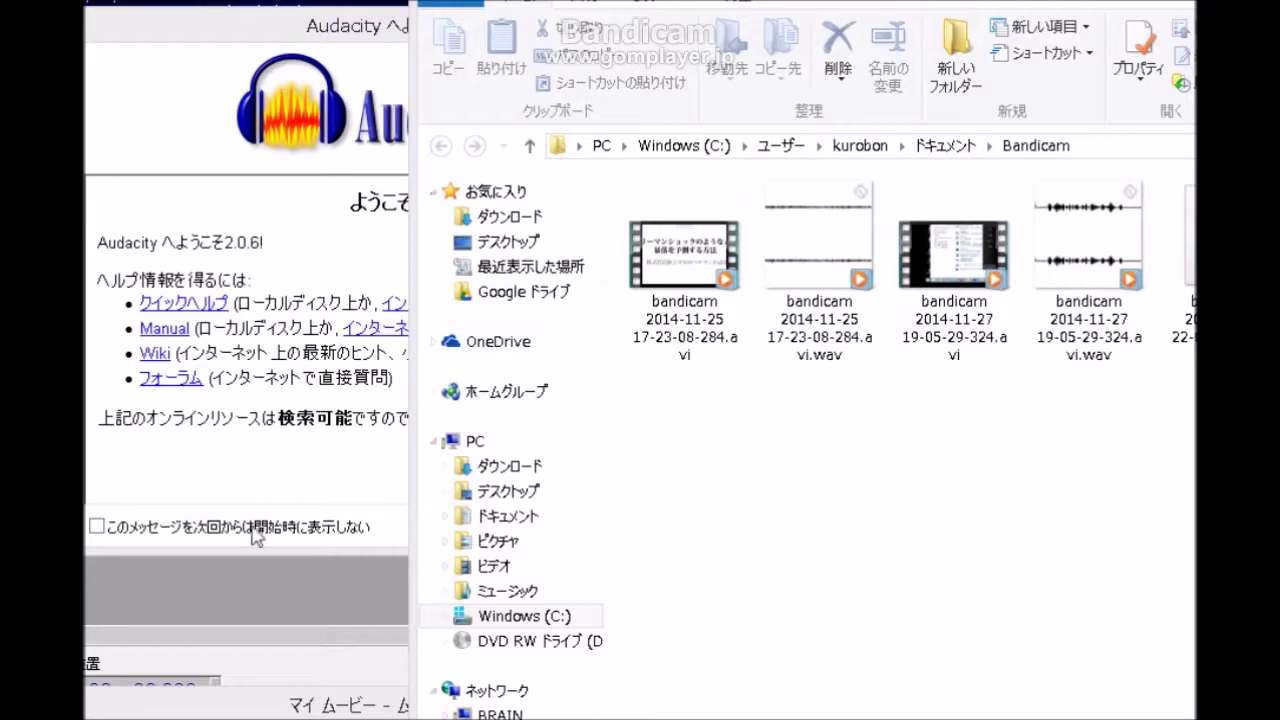
left_click(261, 546)
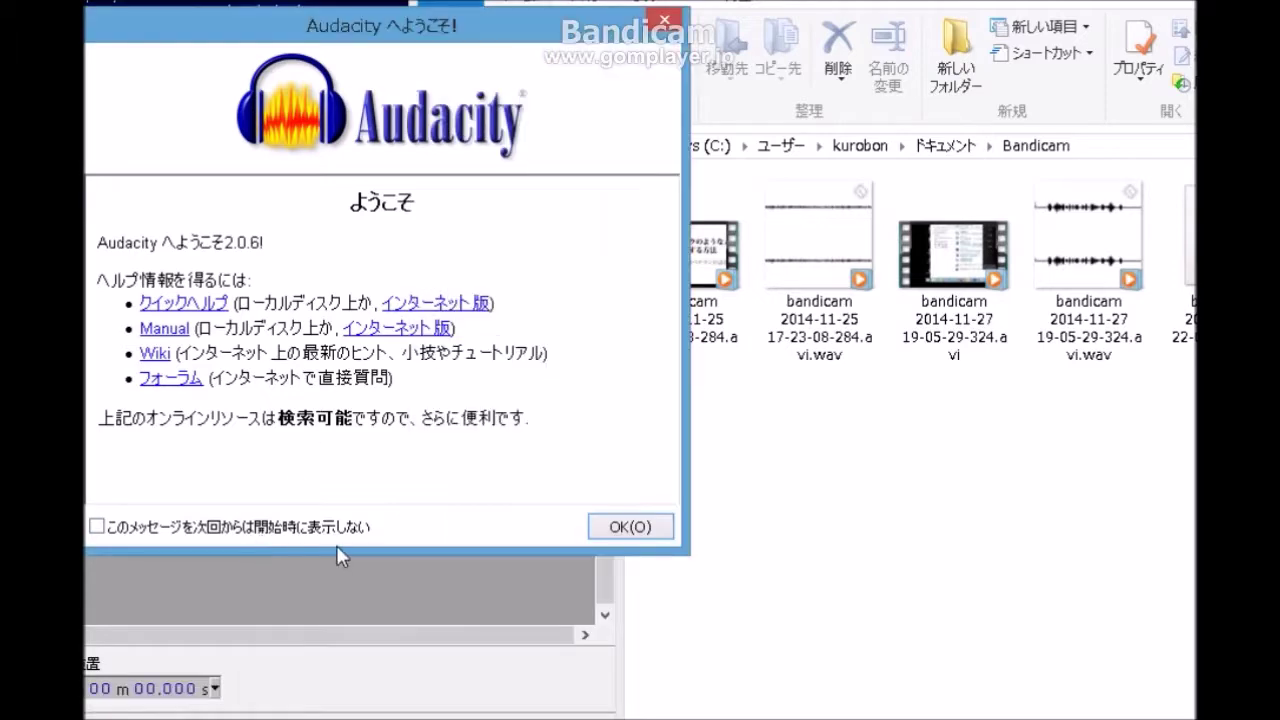
left_click(632, 526)
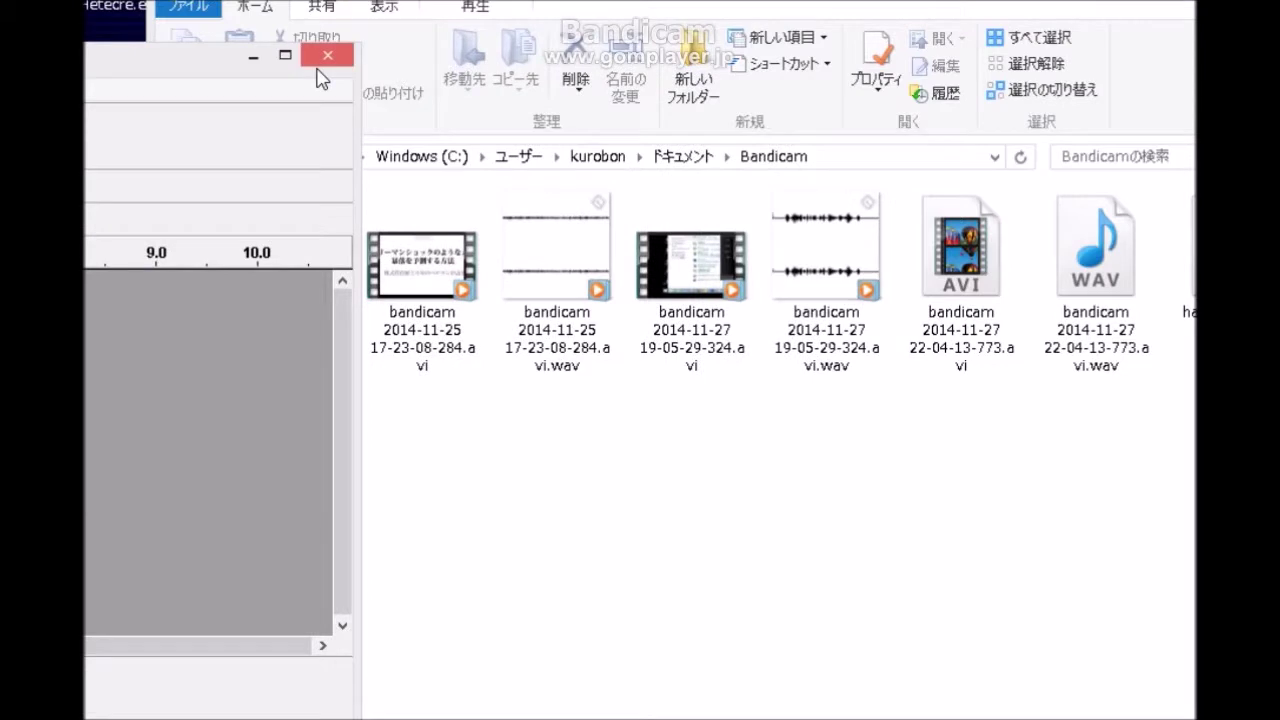
left_click_drag(180, 70, 366, 82)
left_click_drag(818, 288, 338, 438)
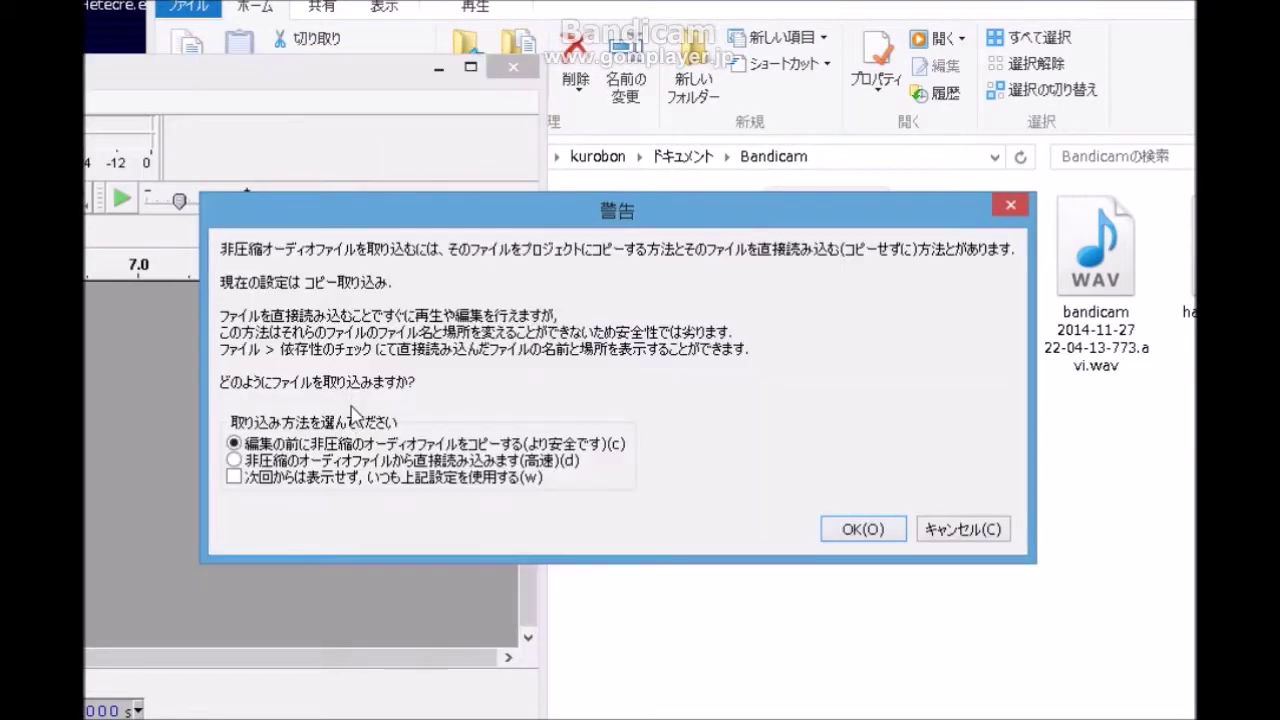
left_click(866, 530)
left_click_drag(462, 85, 1040, 30)
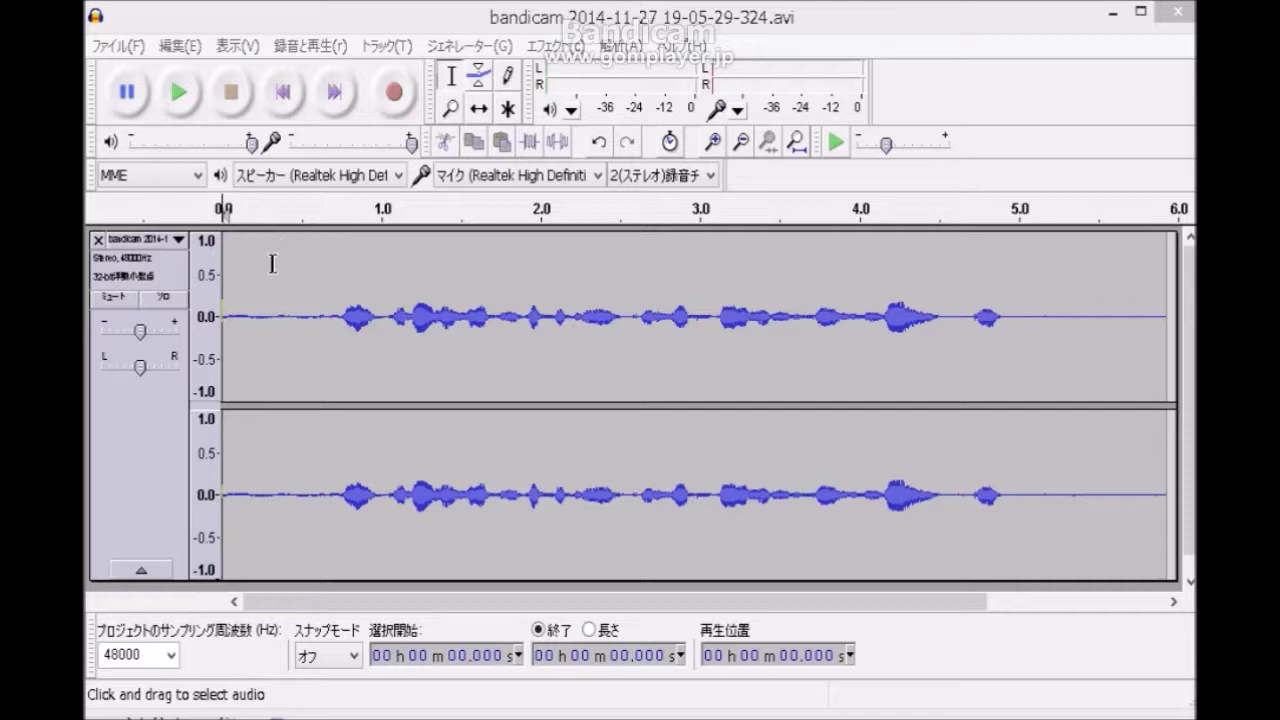
Select the speech-free section from about 0.389 to 0.512 s and capture it as the noise profile for Noise Removal
left_click_drag(284, 244, 304, 254)
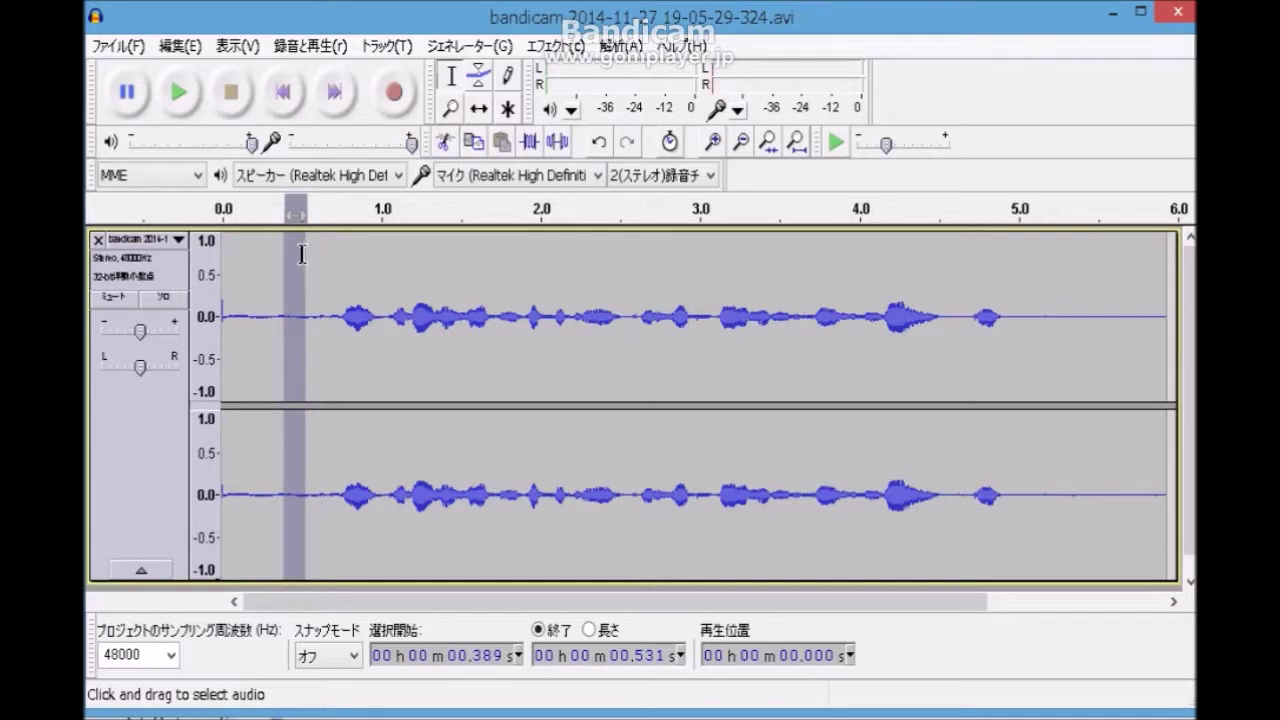
left_click_drag(301, 254, 286, 261)
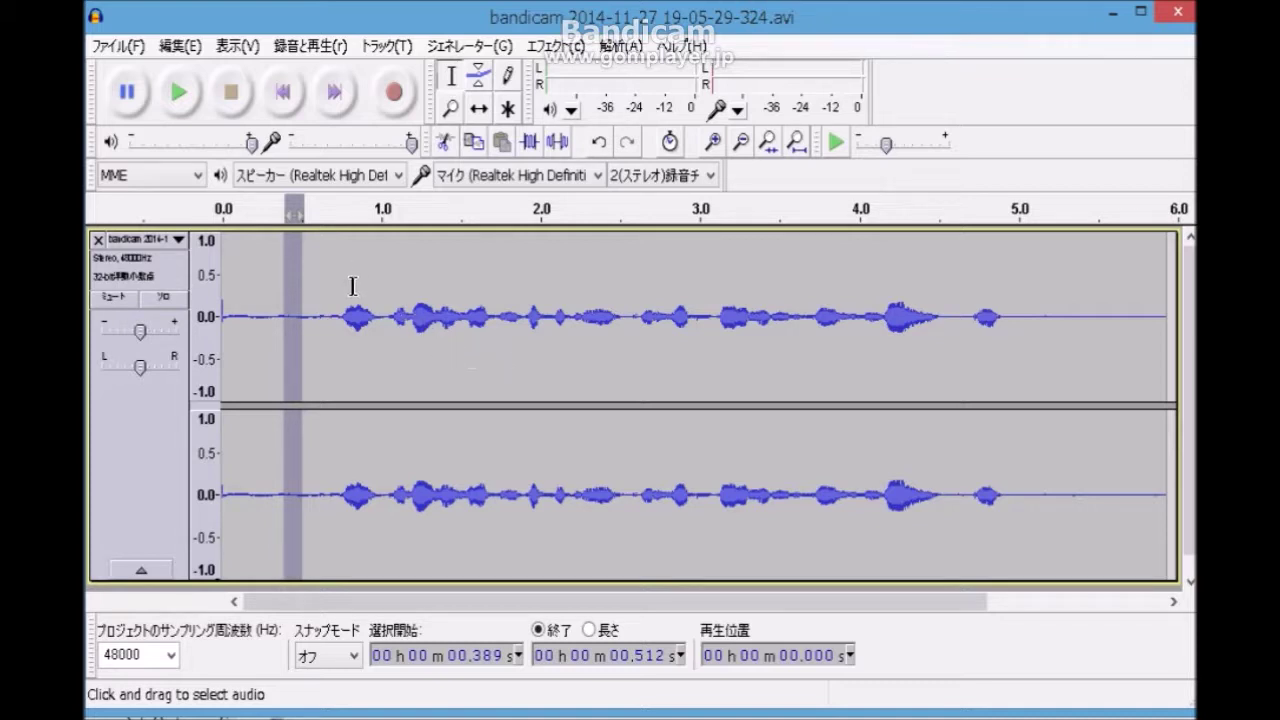
left_click(554, 56)
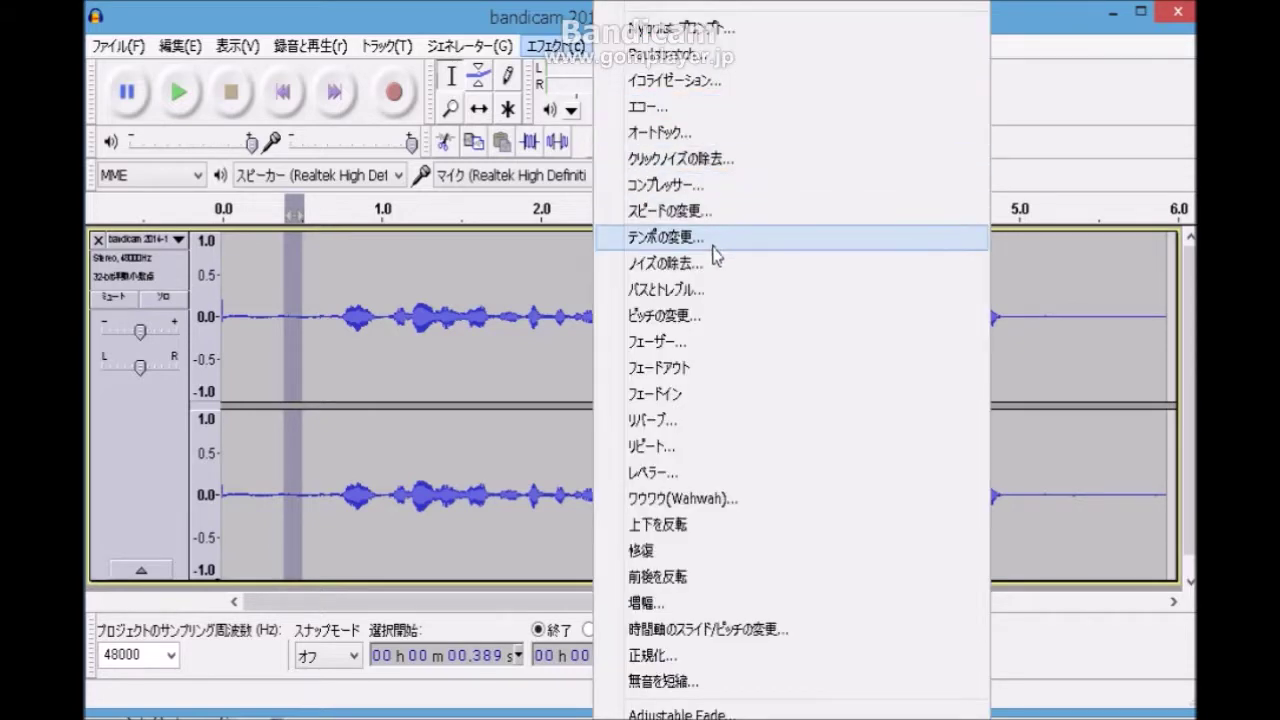
left_click(705, 273)
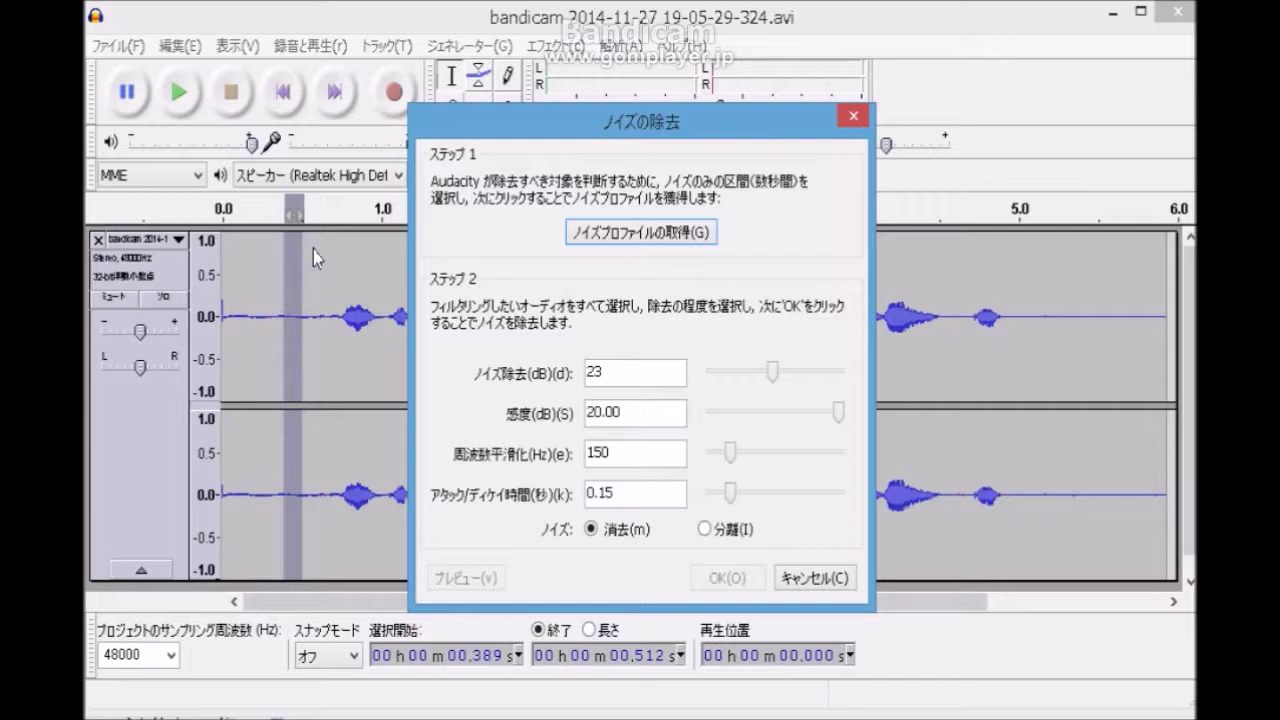
left_click(674, 243)
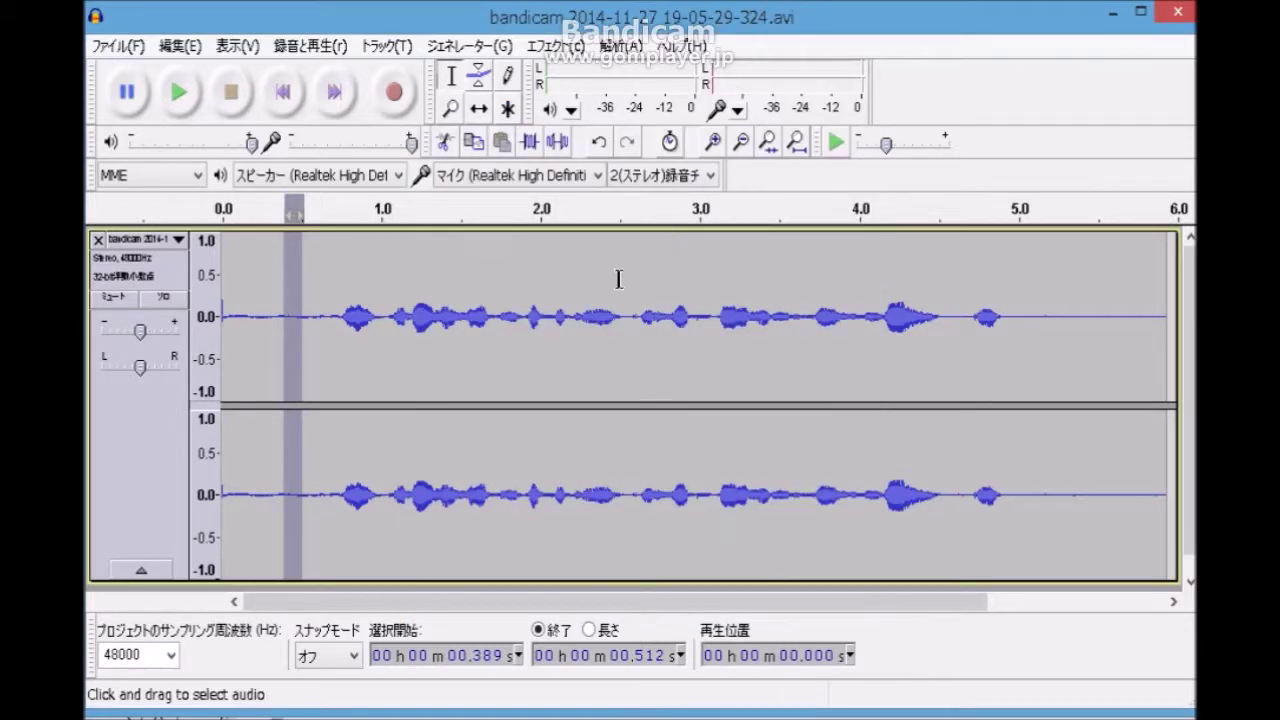
left_click(545, 45)
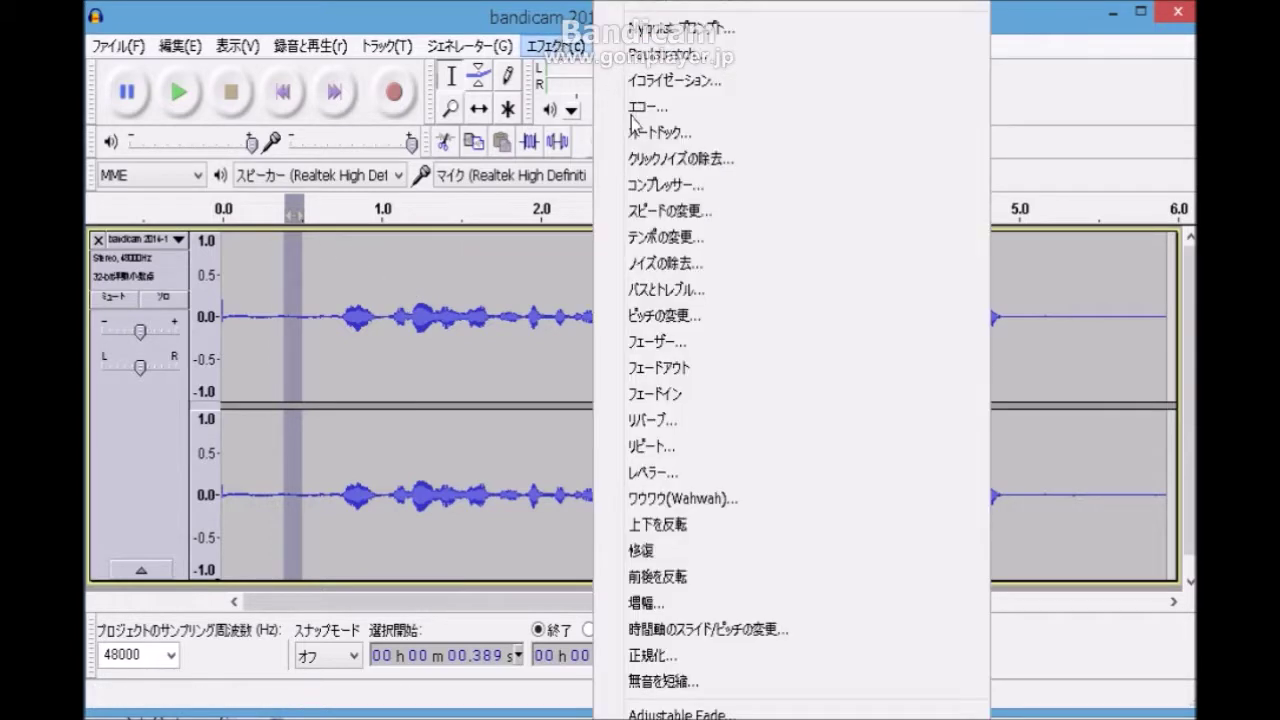
left_click(686, 265)
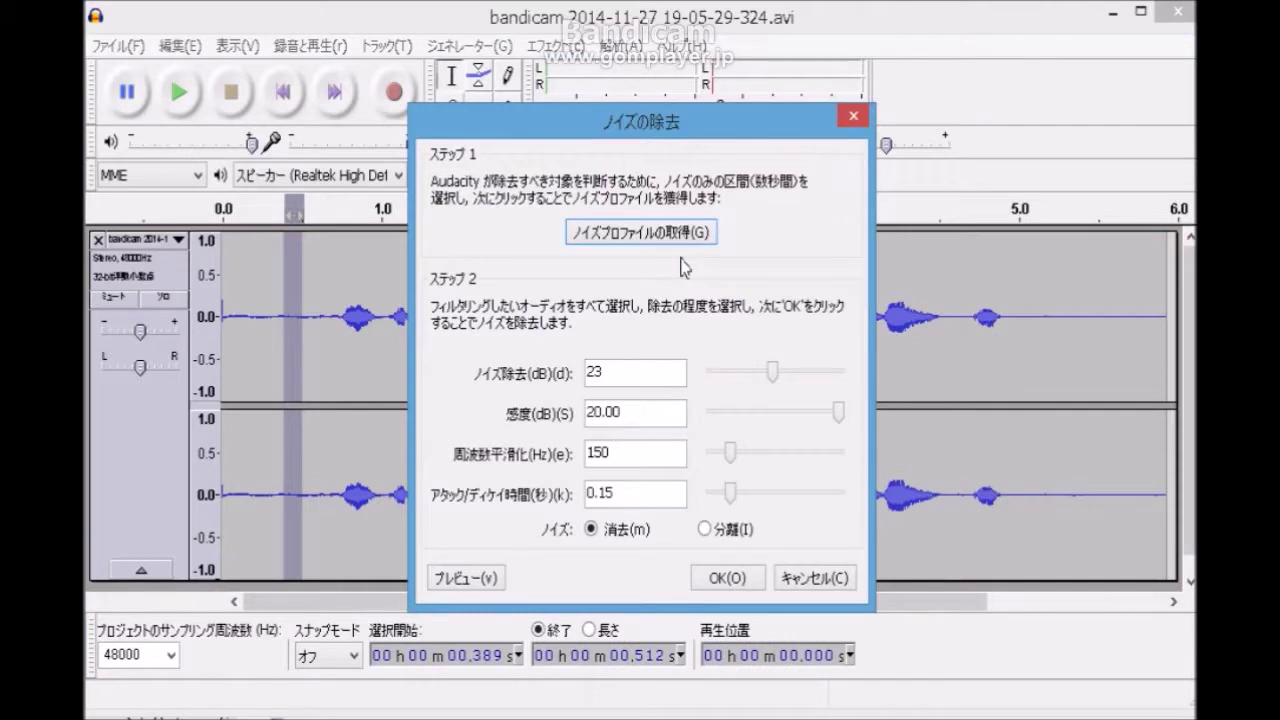
left_click(852, 118)
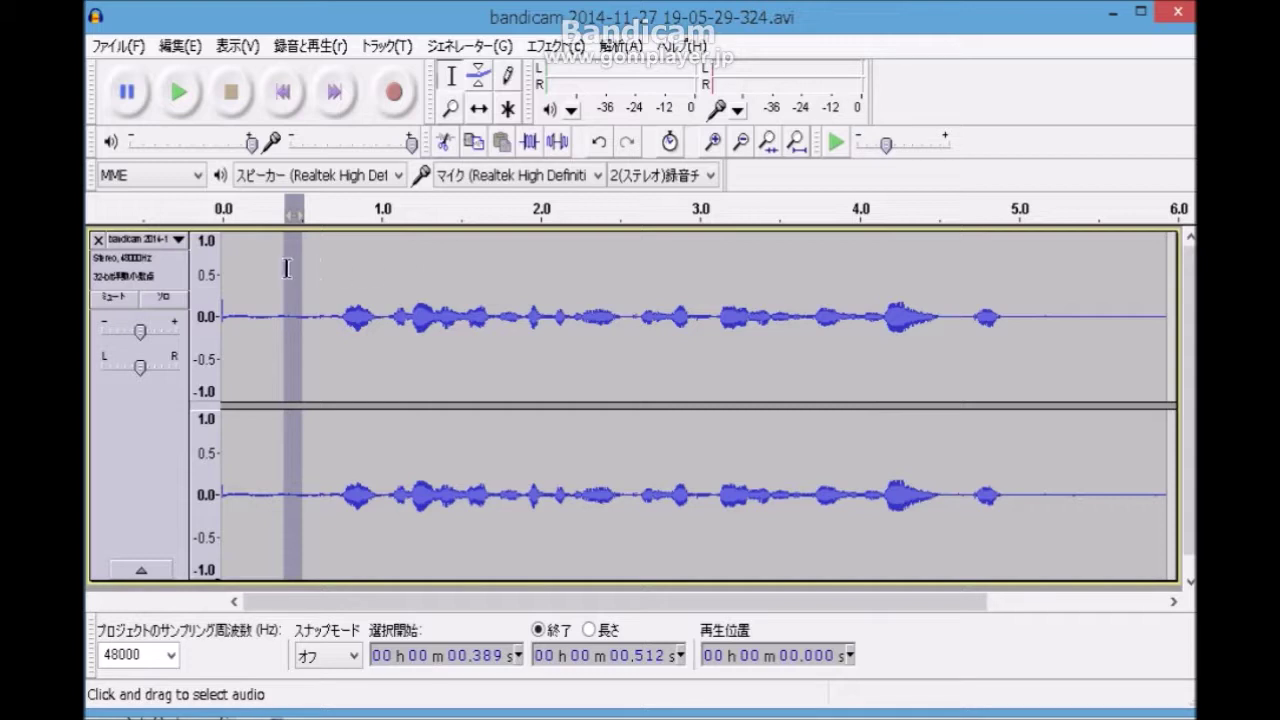
Apply Noise Removal to the whole track with 23 dB reduction, 20.00 dB sensitivity, 150 Hz smoothing and 0.15 s attack/decay
left_click(386, 278)
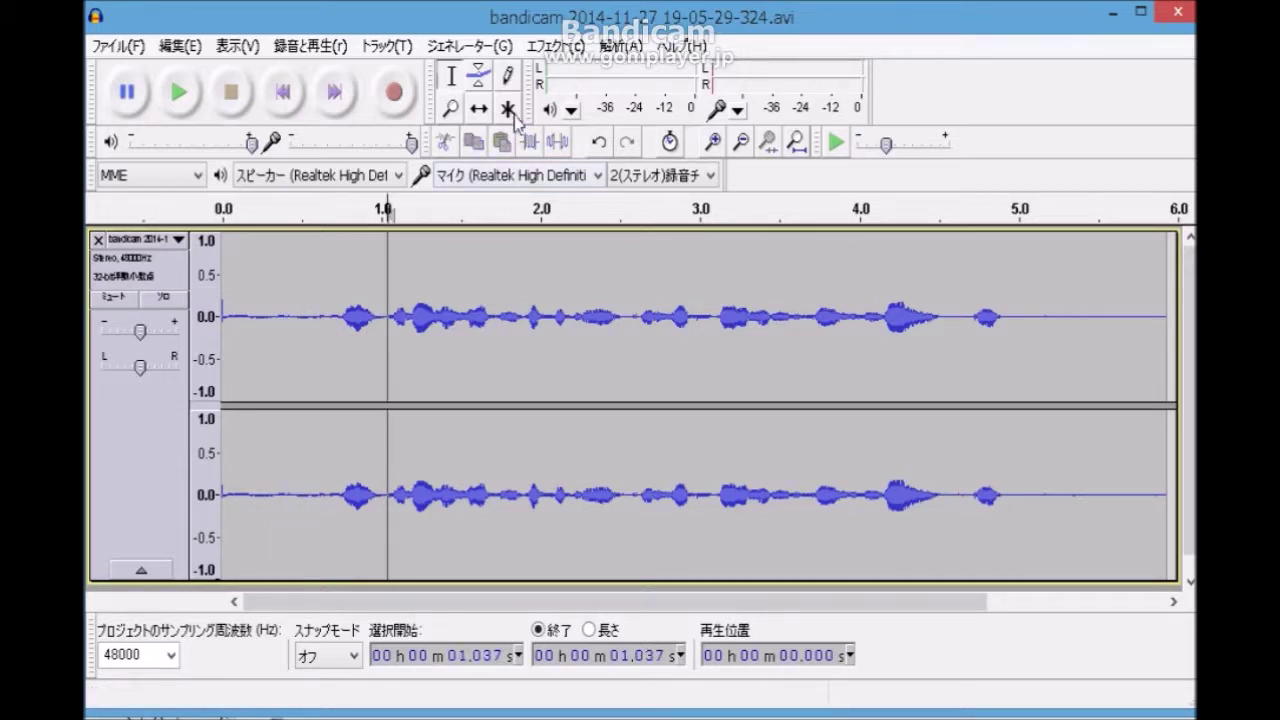
left_click(566, 47)
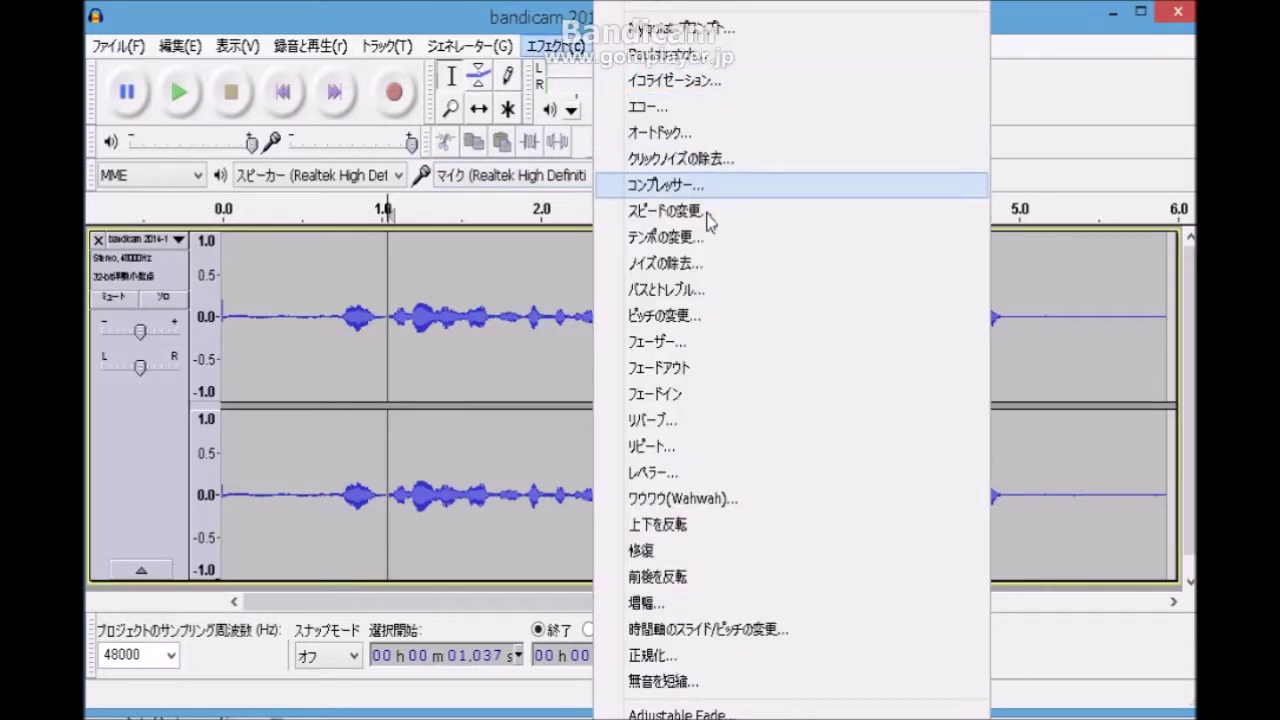
left_click(706, 268)
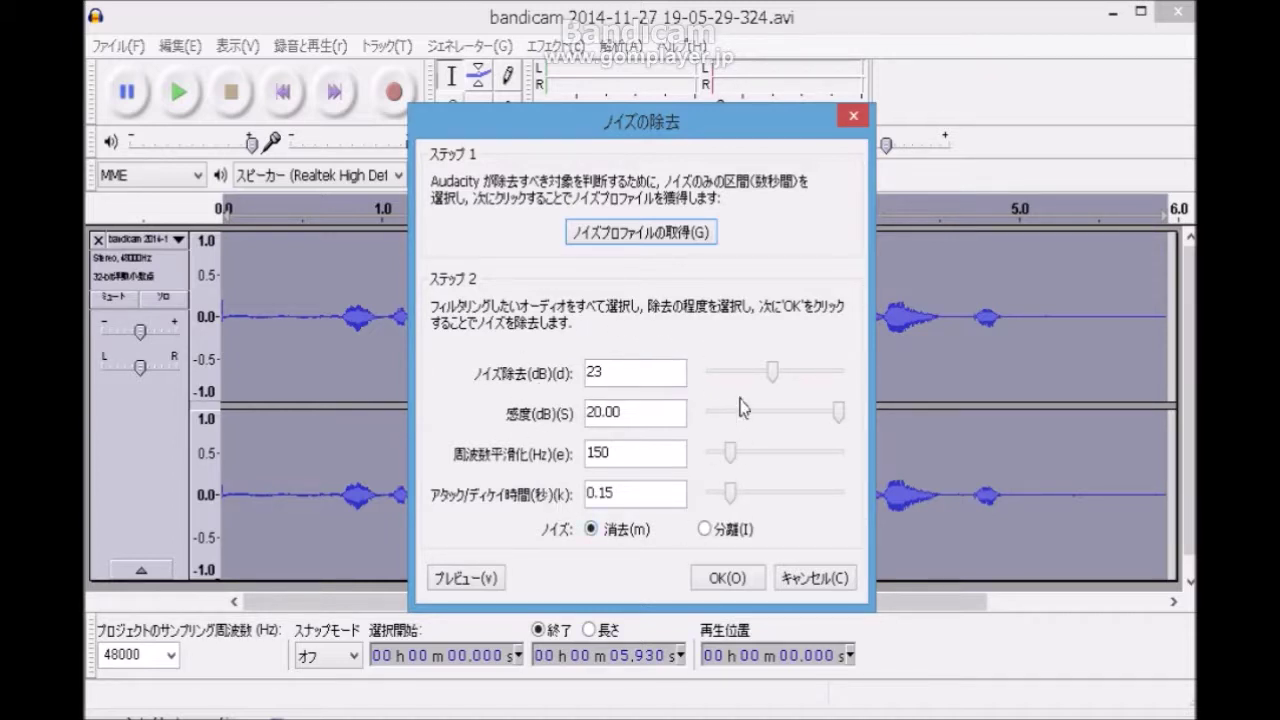
left_click(727, 580)
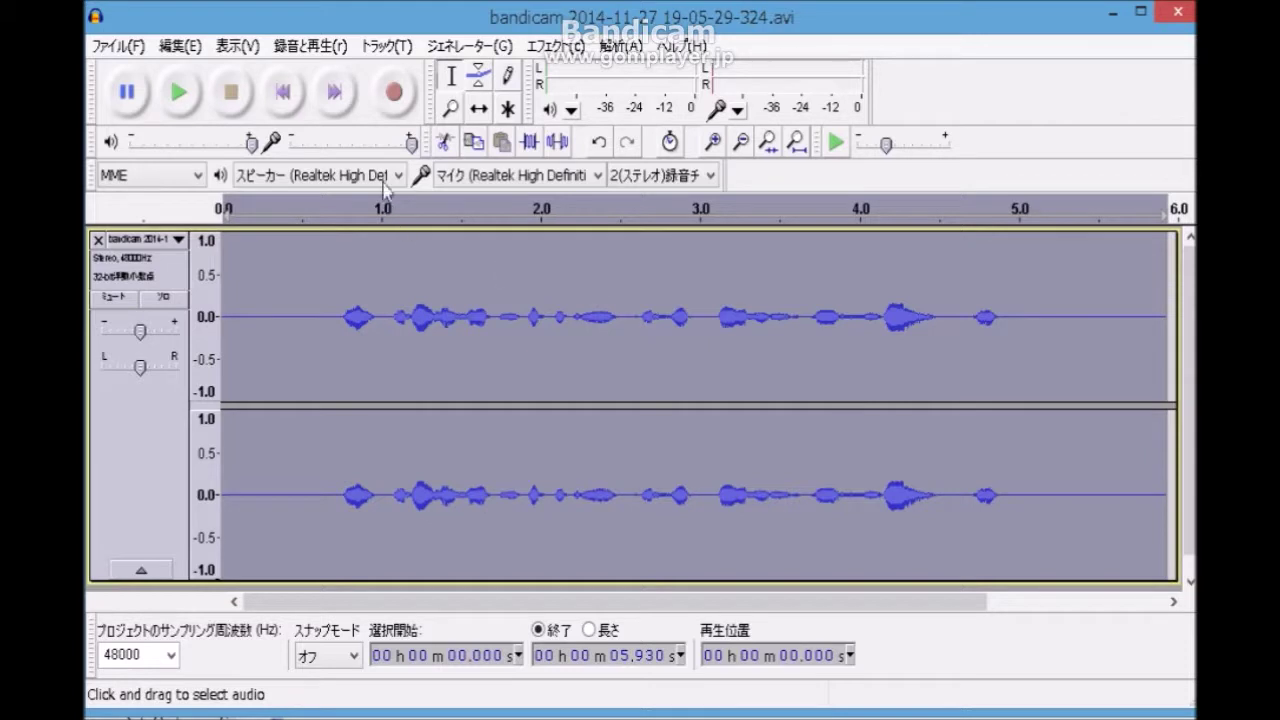
left_click(128, 48)
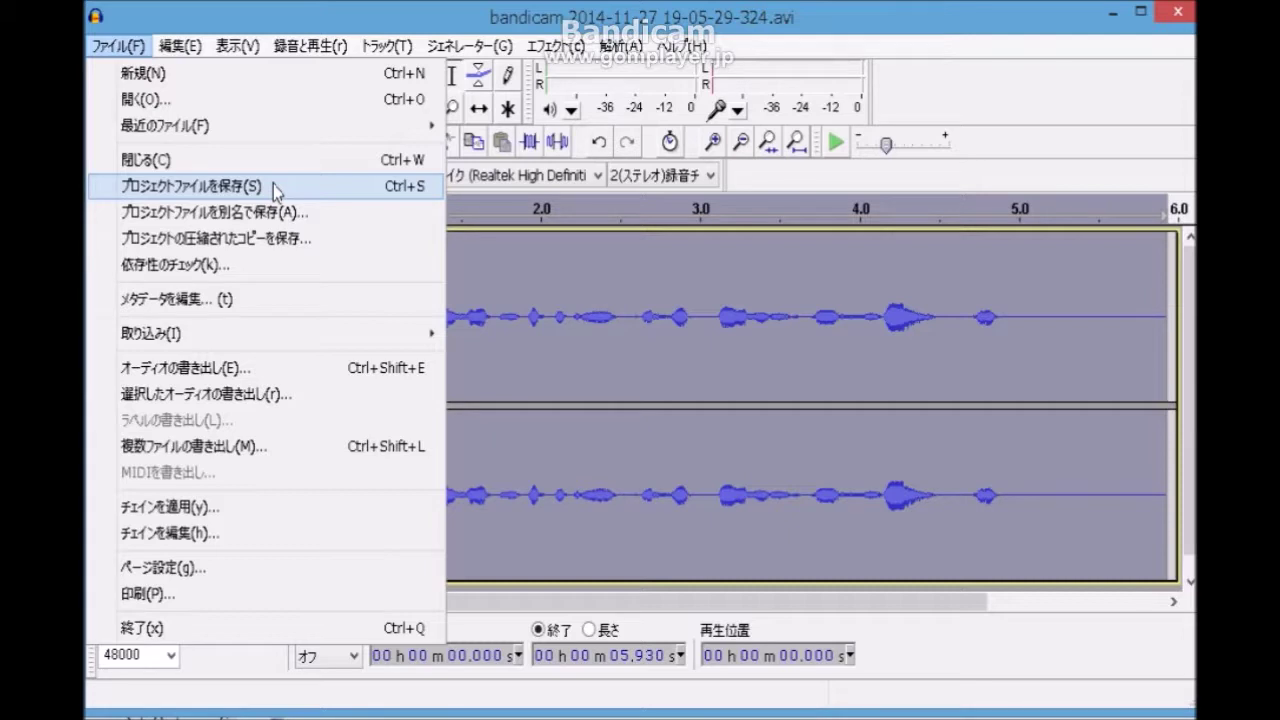
left_click(254, 370)
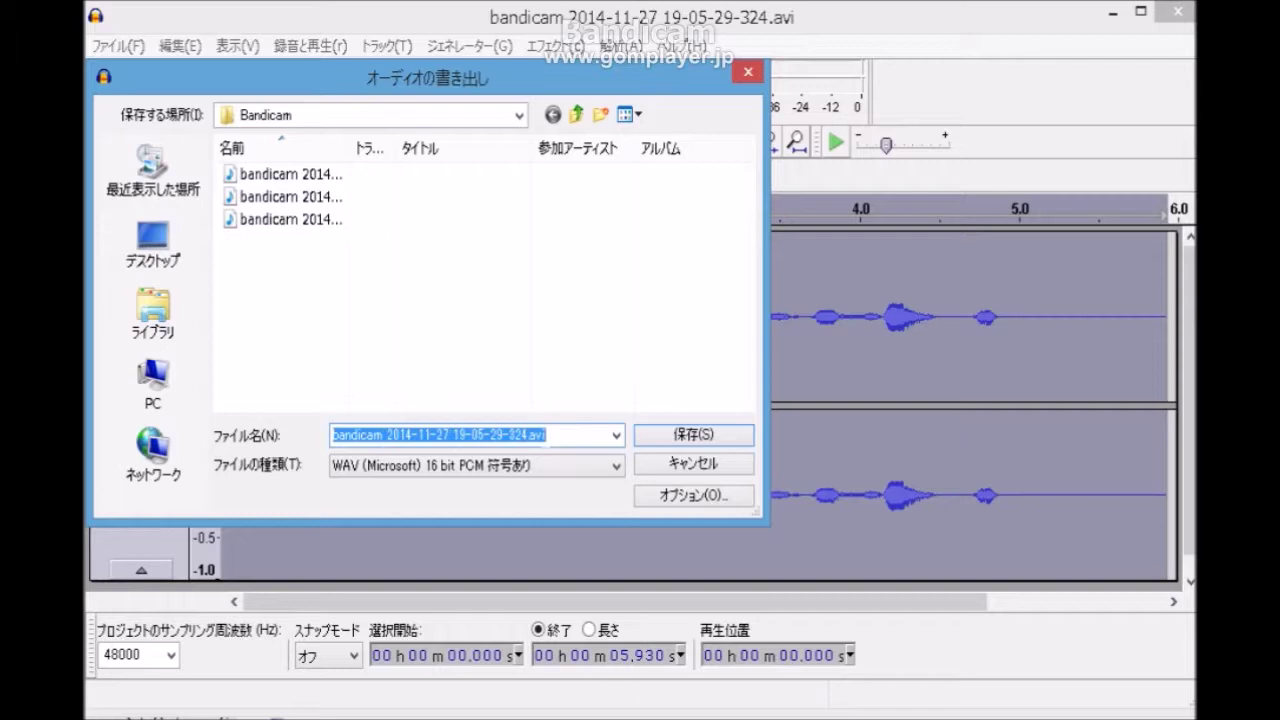
left_click(546, 435)
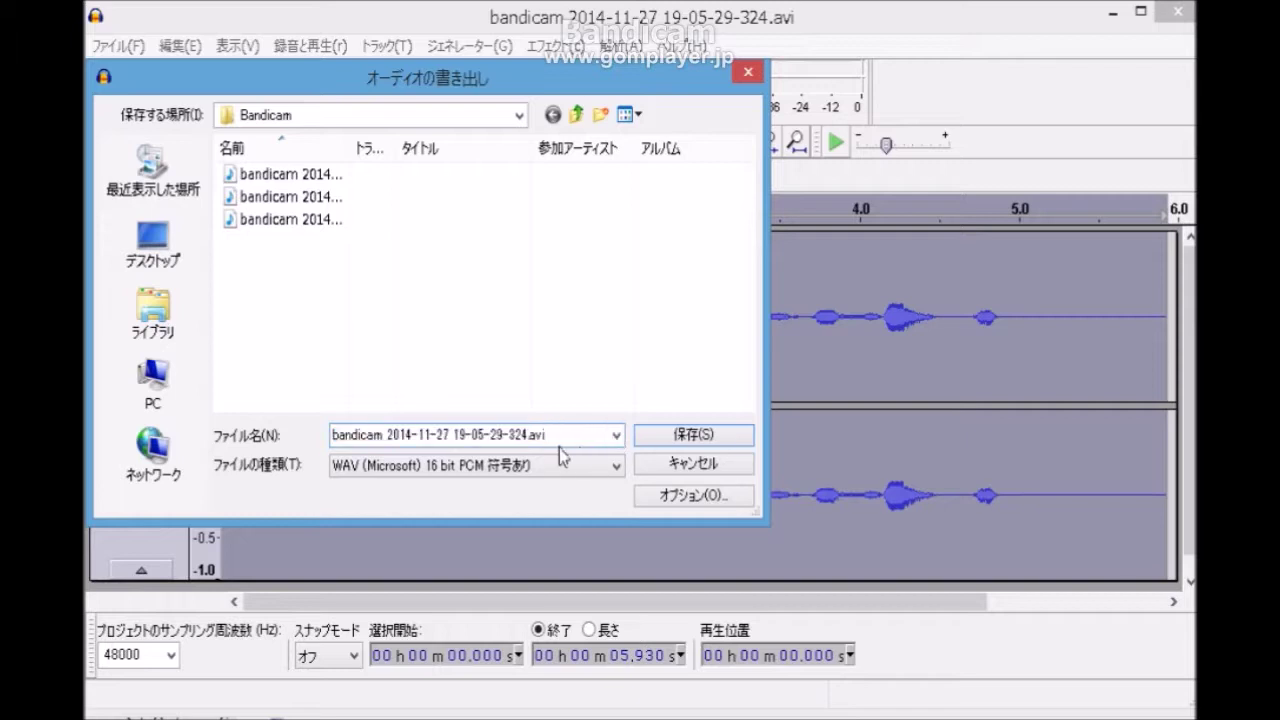
key("BackSpace")
key("BackSpace")
key("BackSpace")
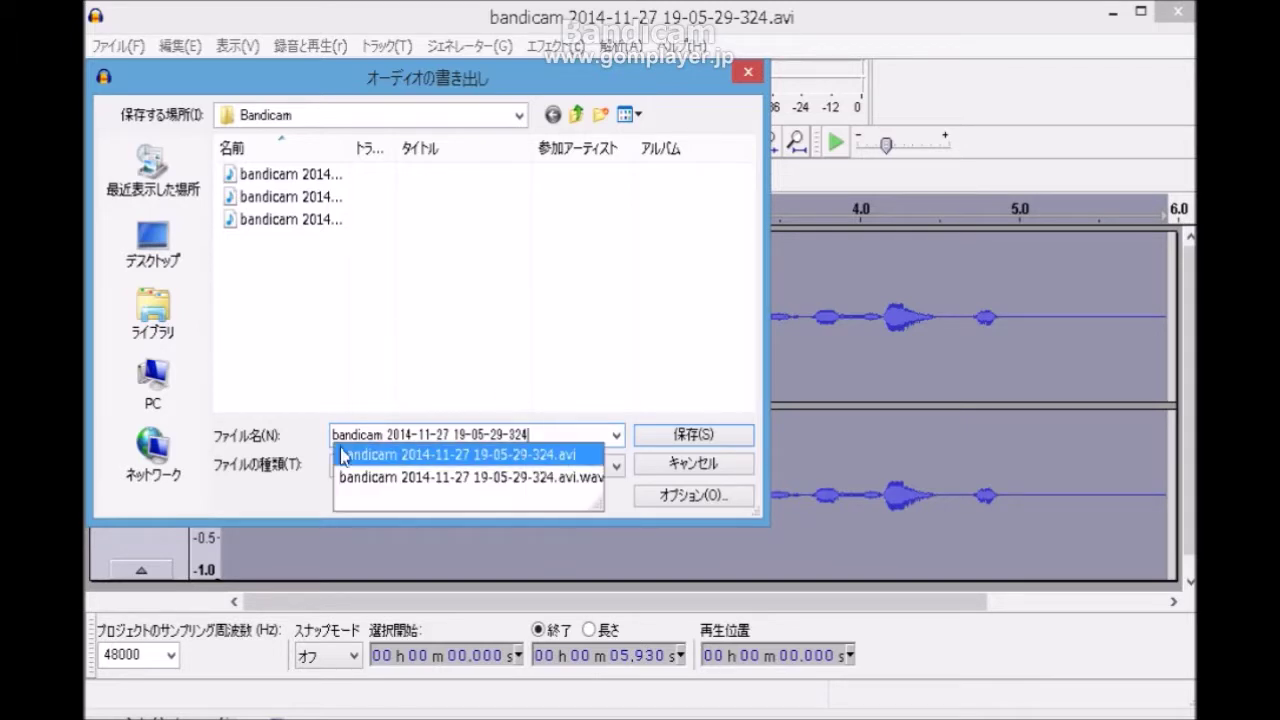
left_click(283, 498)
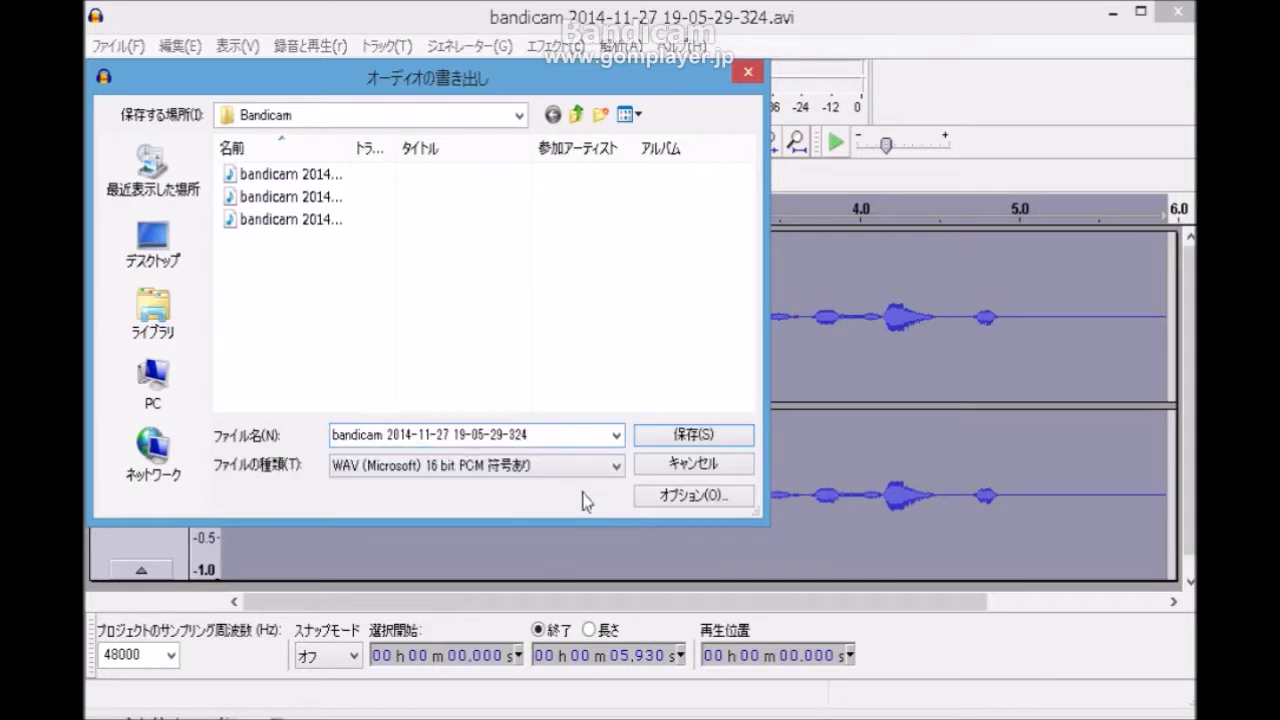
left_click(617, 466)
left_click(620, 468)
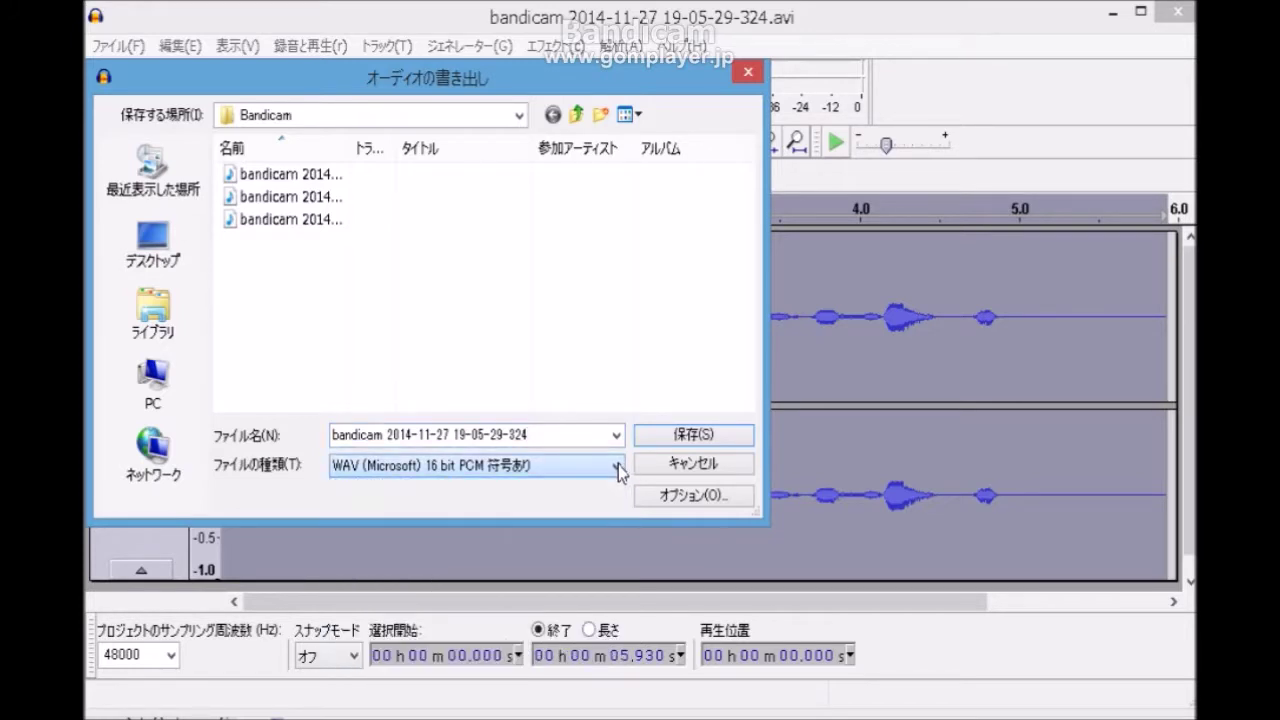
left_click(620, 468)
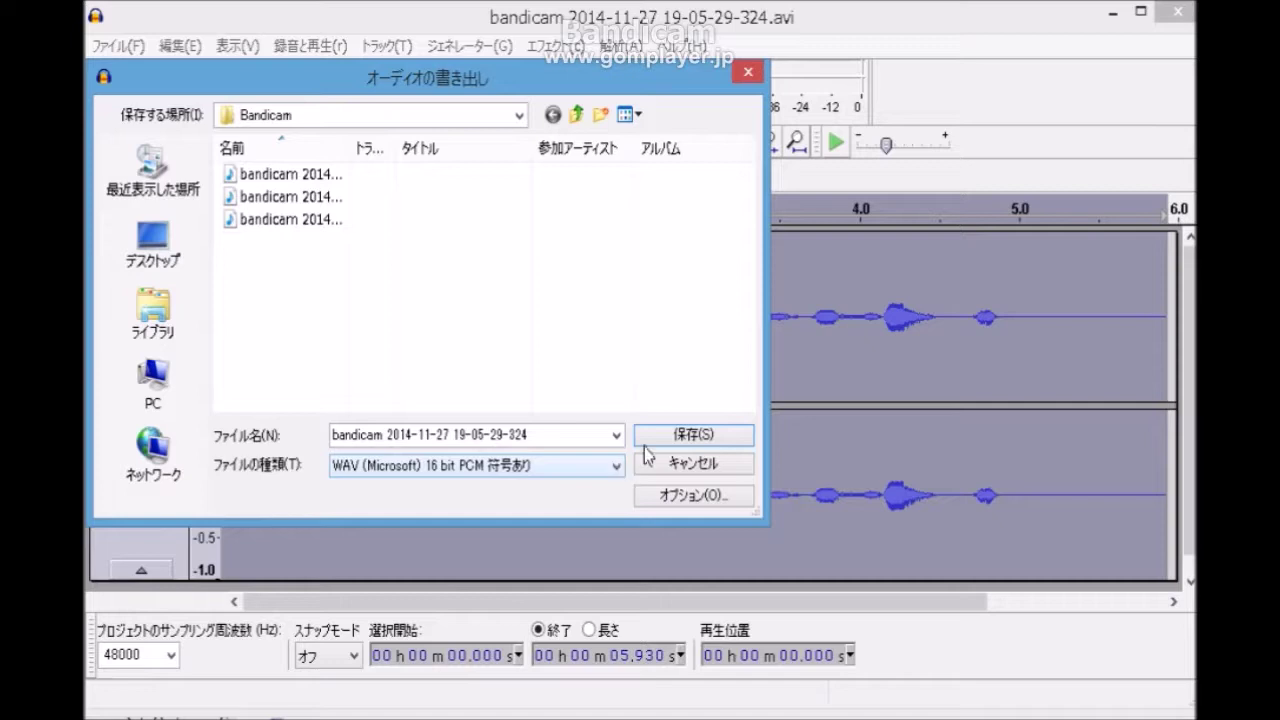
left_click(697, 438)
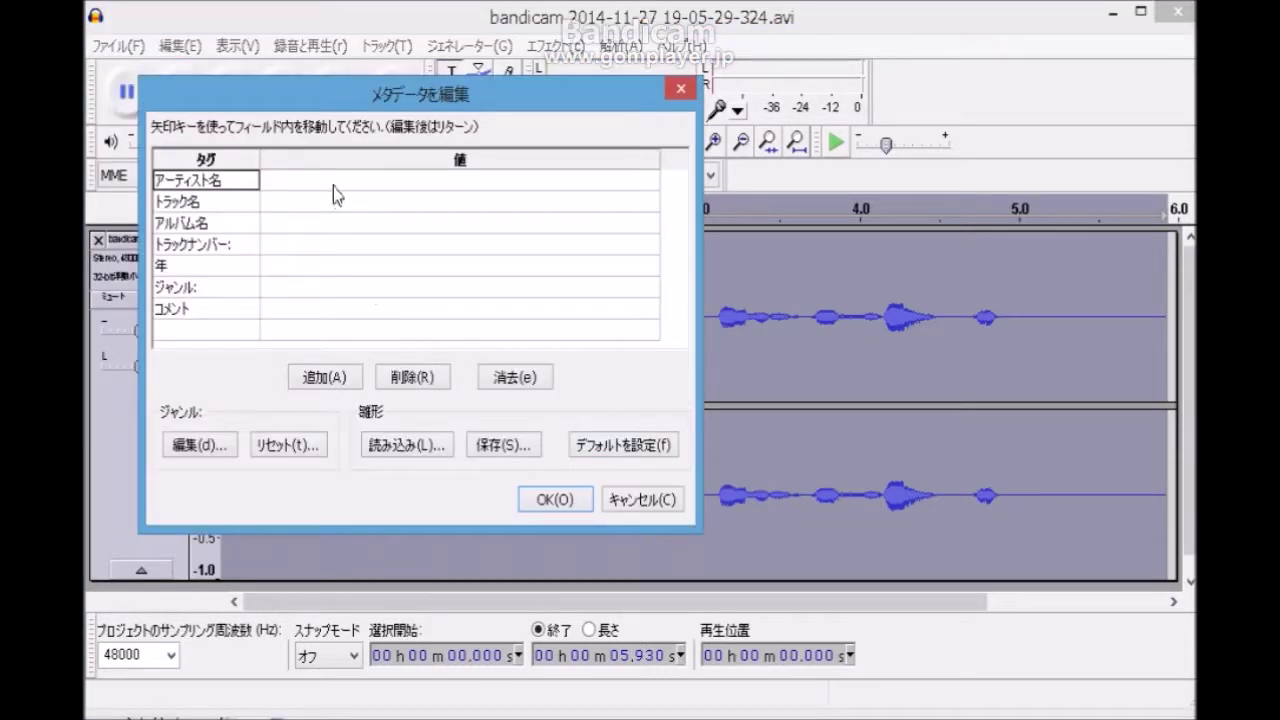
Set the artist name in the metadata to "test" and complete the export
left_click(332, 183)
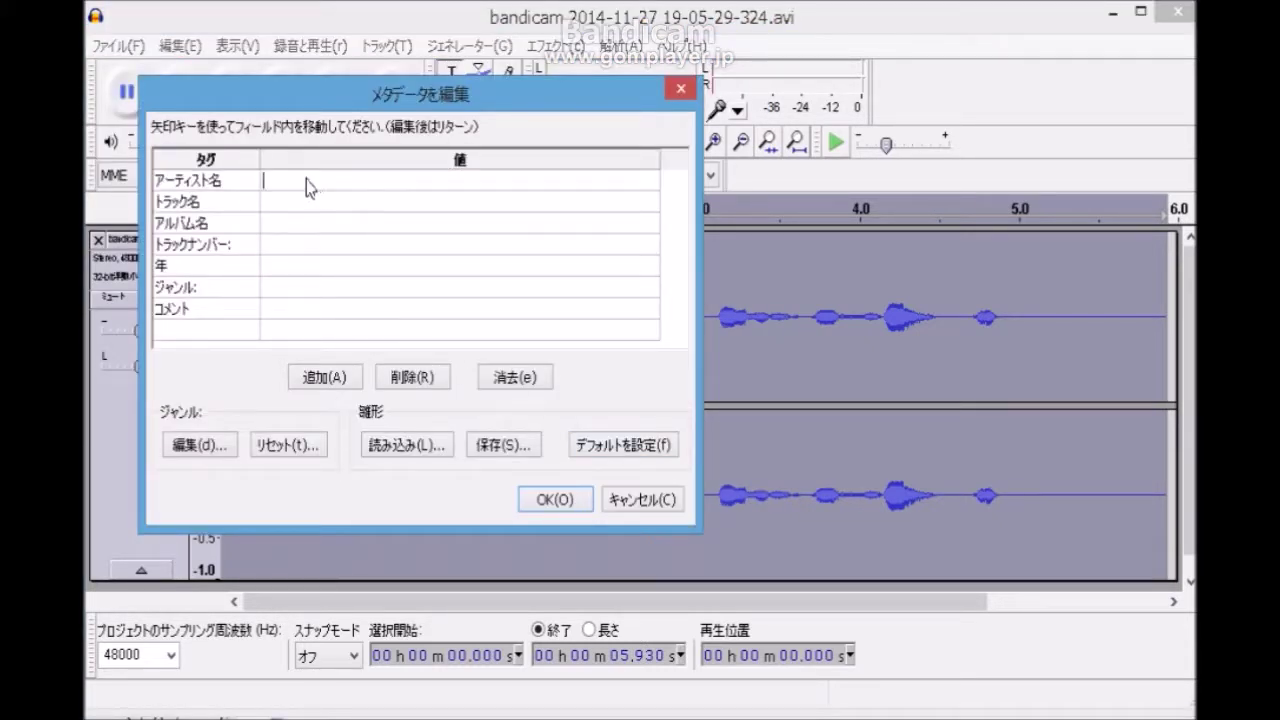
type("test")
left_click(560, 502)
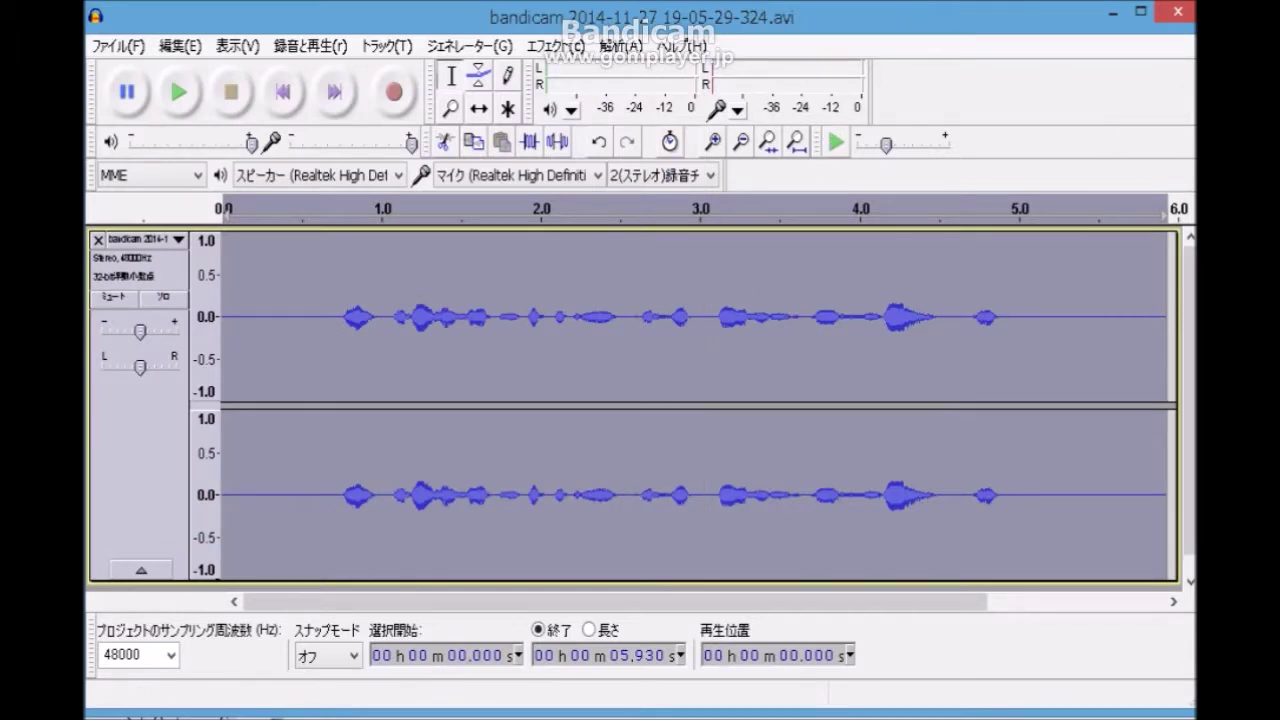
Switch to the Bandicam folder in File Explorer and arrange the Movie Maker window so both the file thumbnails and the storyboard are accessible
key("alt+Tab")
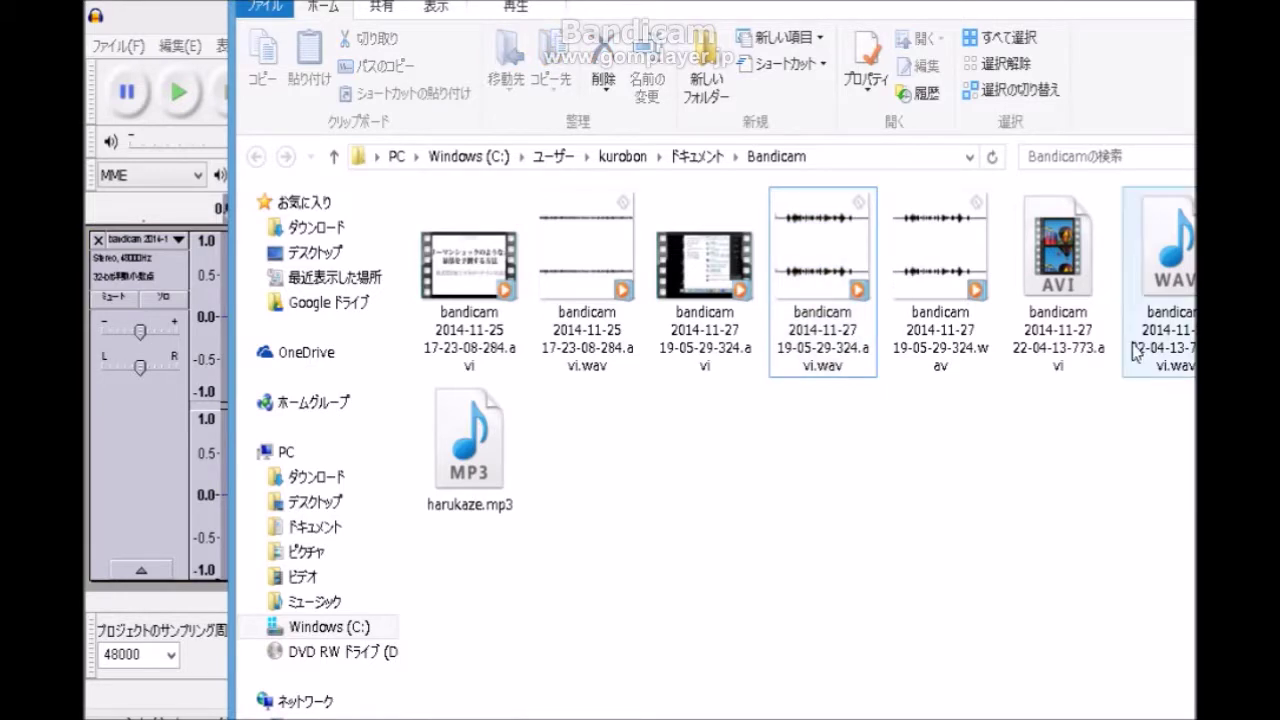
left_click(818, 328)
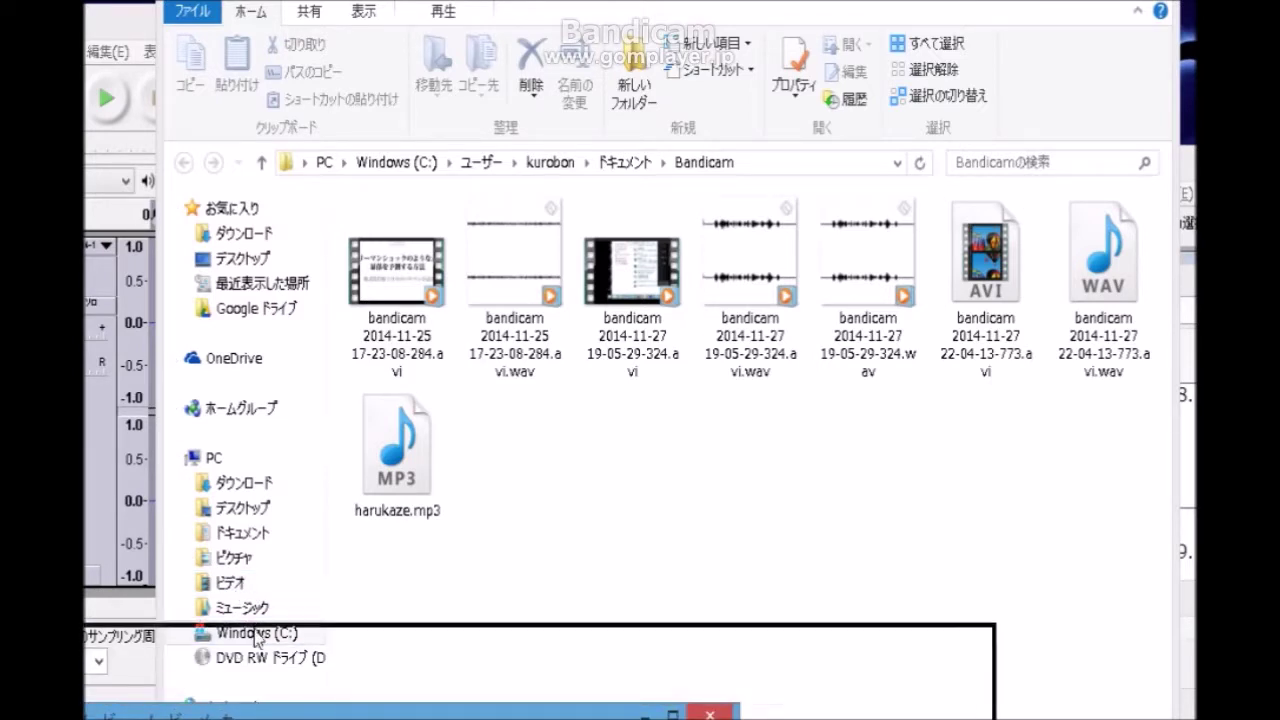
left_click_drag(463, 527, 529, 437)
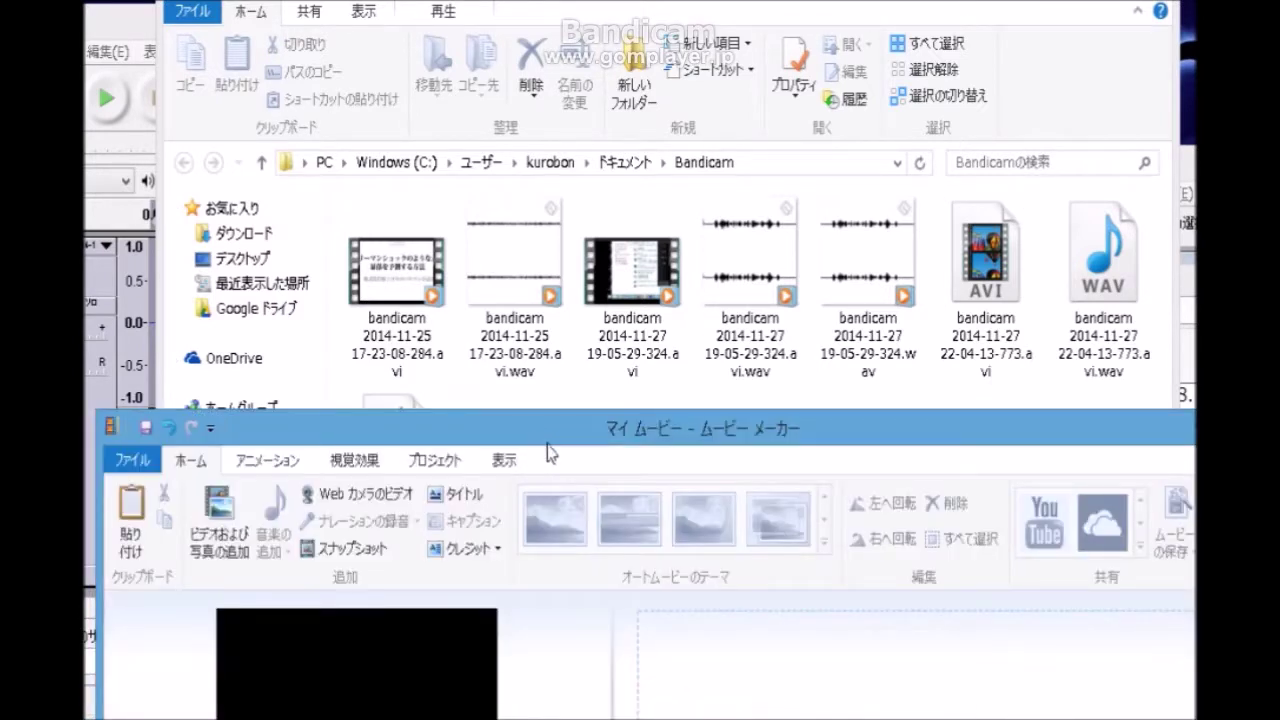
left_click_drag(579, 420, 605, 344)
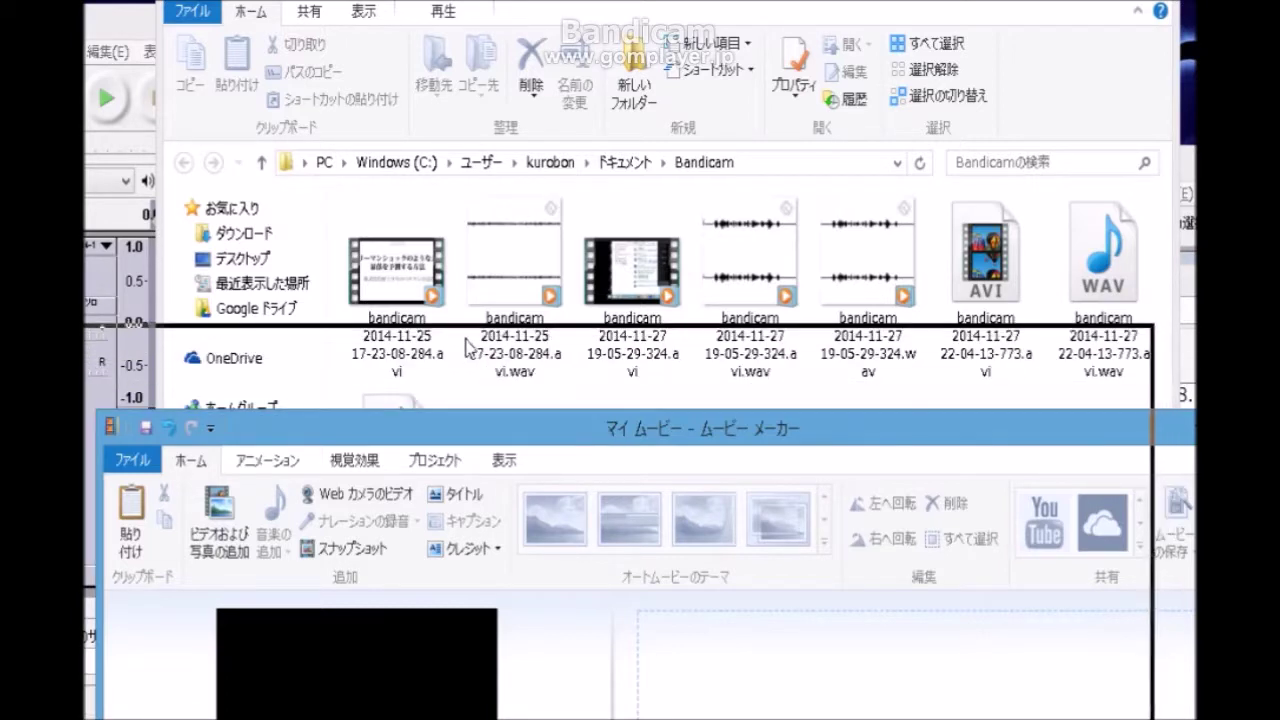
left_click(641, 276)
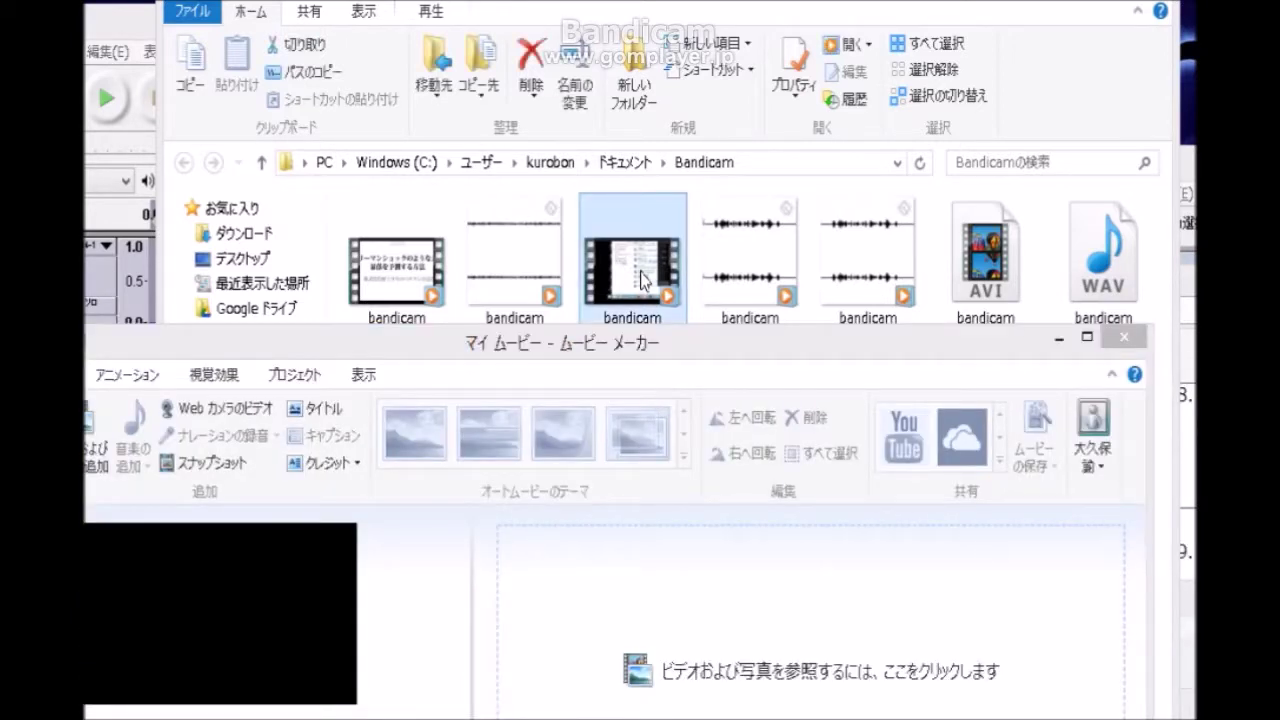
left_click_drag(641, 280, 624, 646)
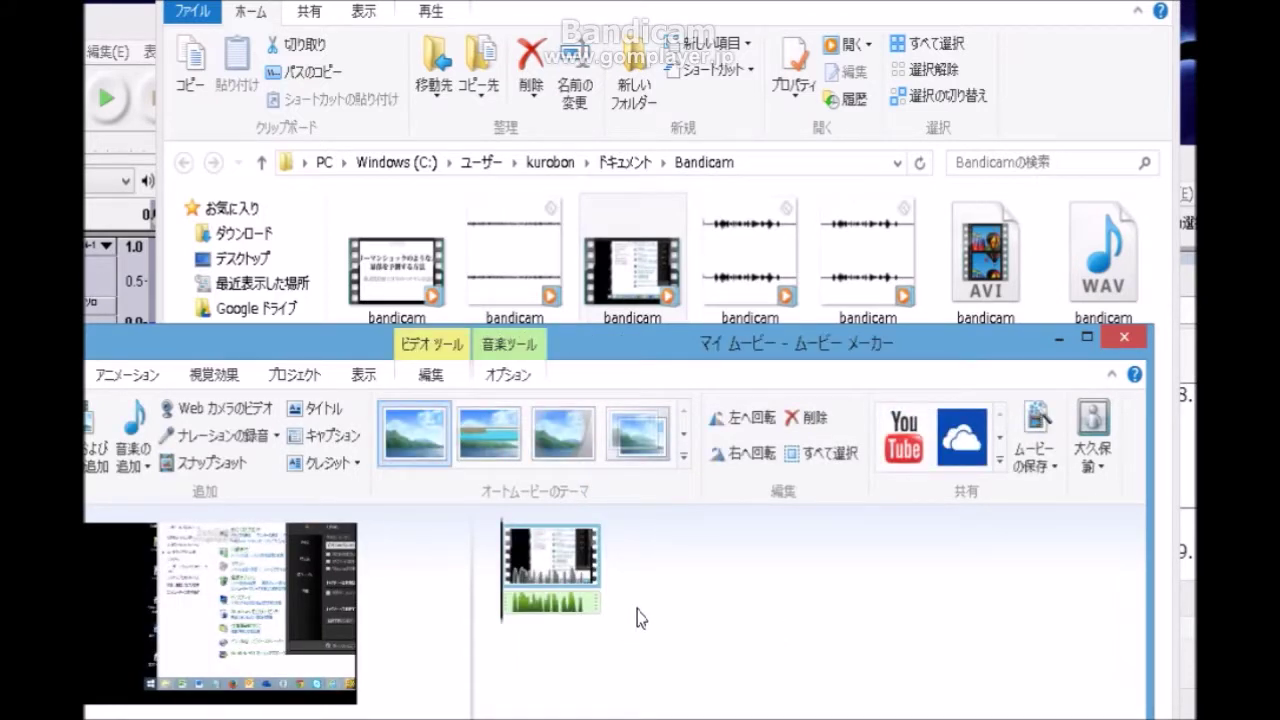
right_click(562, 610)
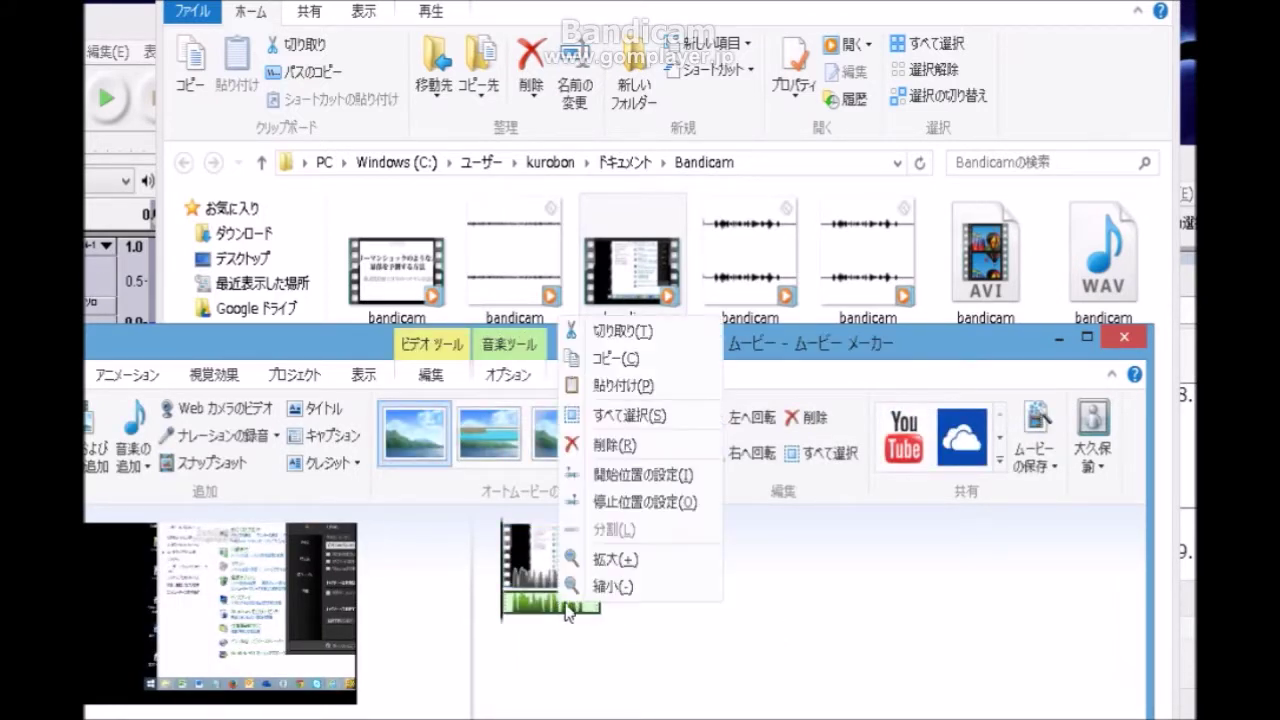
left_click(623, 448)
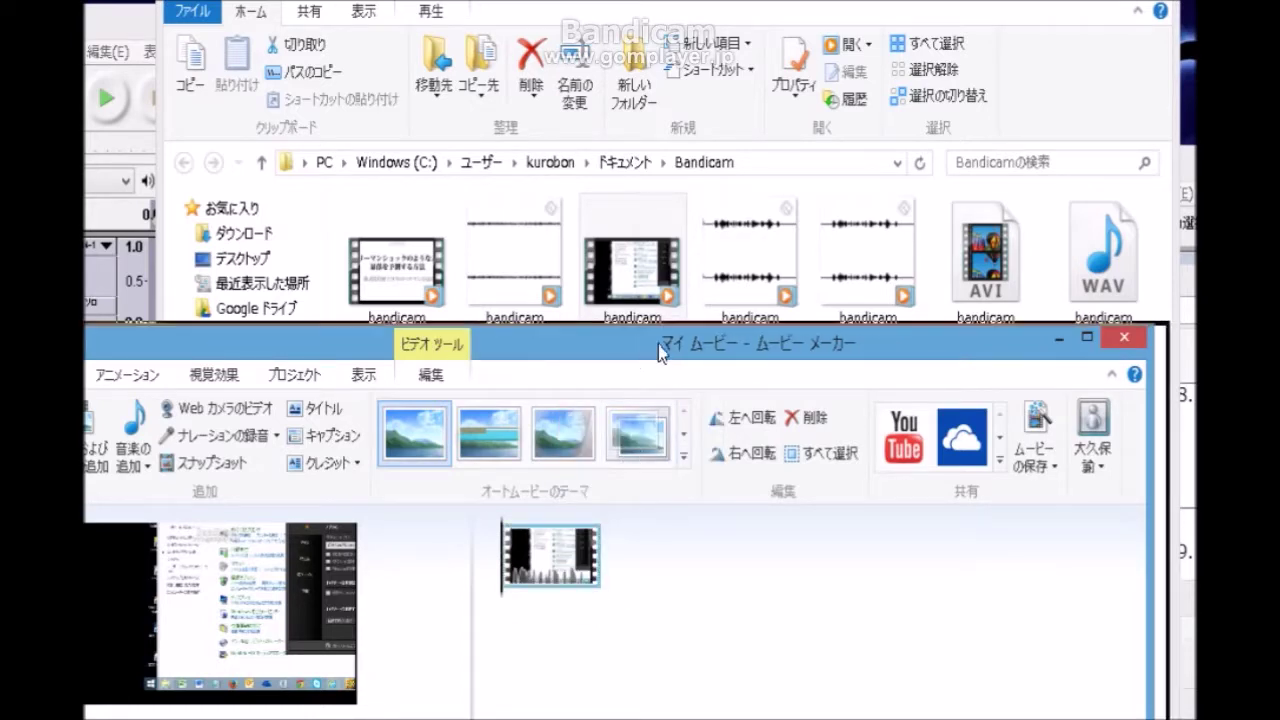